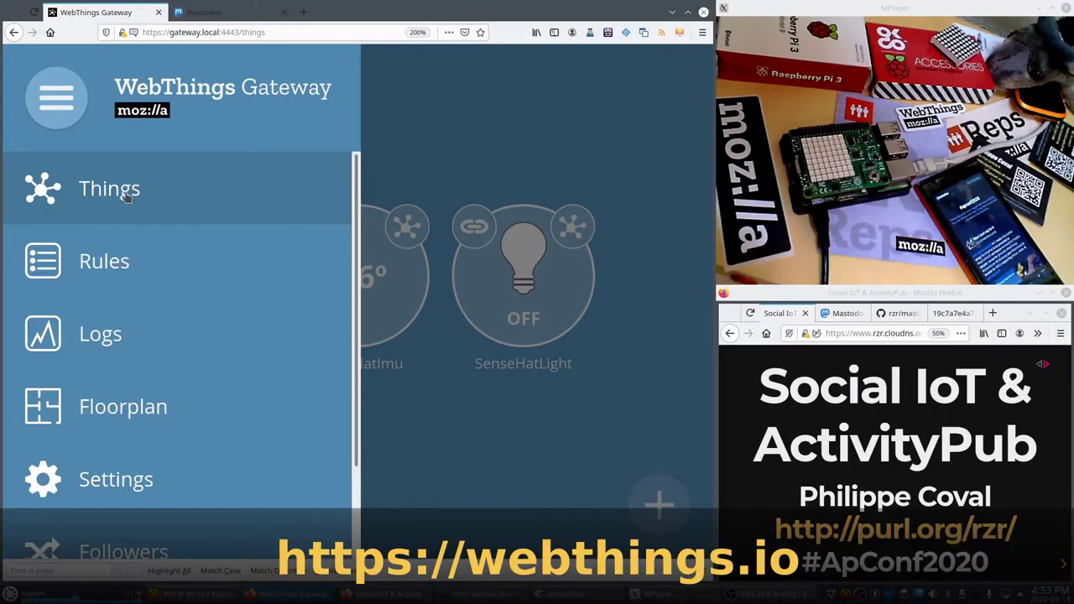
Turn the SenseHatLight on, set its colour to green, then switch it off.
{"action": "left_click", "coordinate": [97, 195]}
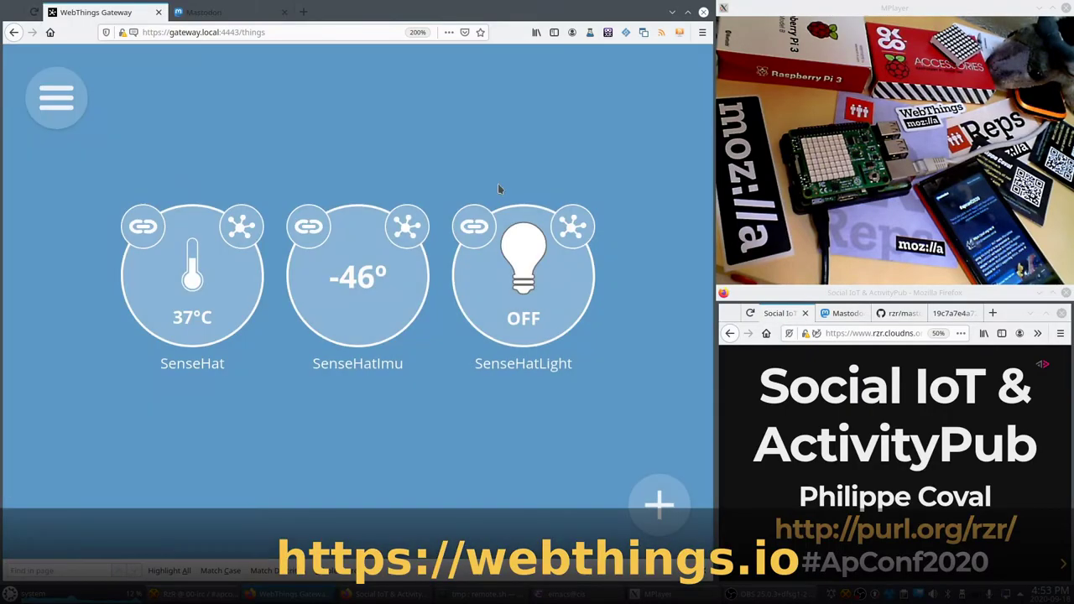
{"action": "left_click", "coordinate": [523, 266]}
{"action": "left_click", "coordinate": [586, 232]}
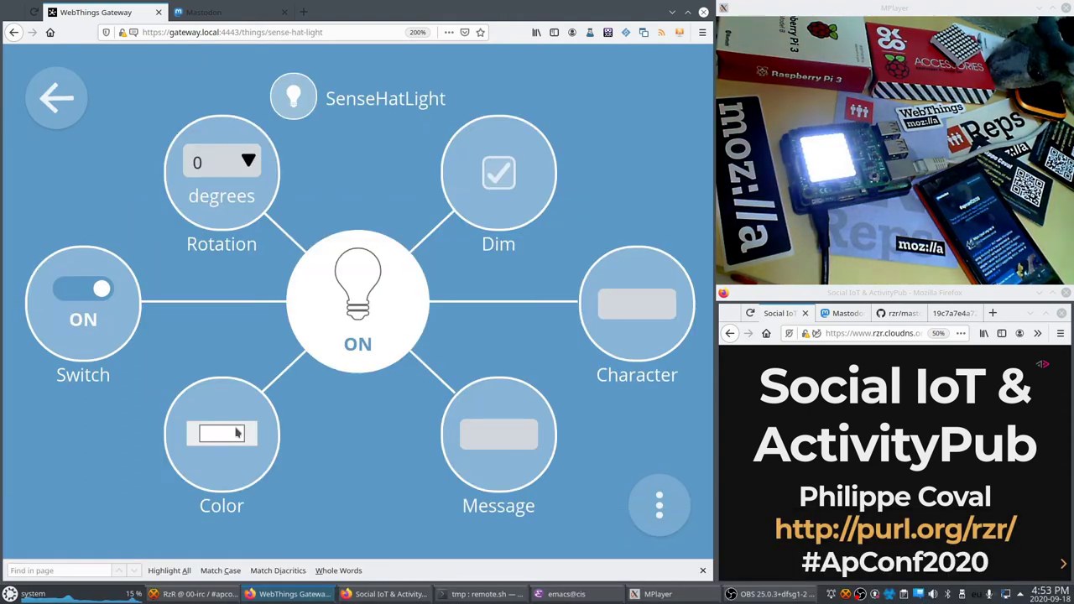
{"action": "left_click", "coordinate": [235, 442]}
{"action": "left_click", "coordinate": [232, 248]}
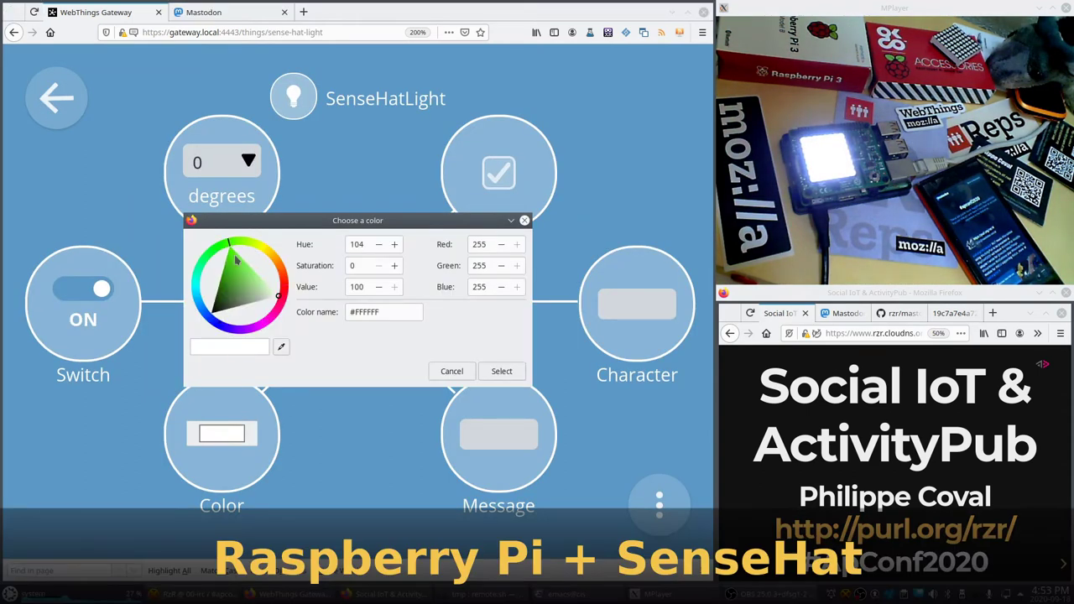
{"action": "left_click", "coordinate": [264, 288]}
{"action": "left_click", "coordinate": [502, 371]}
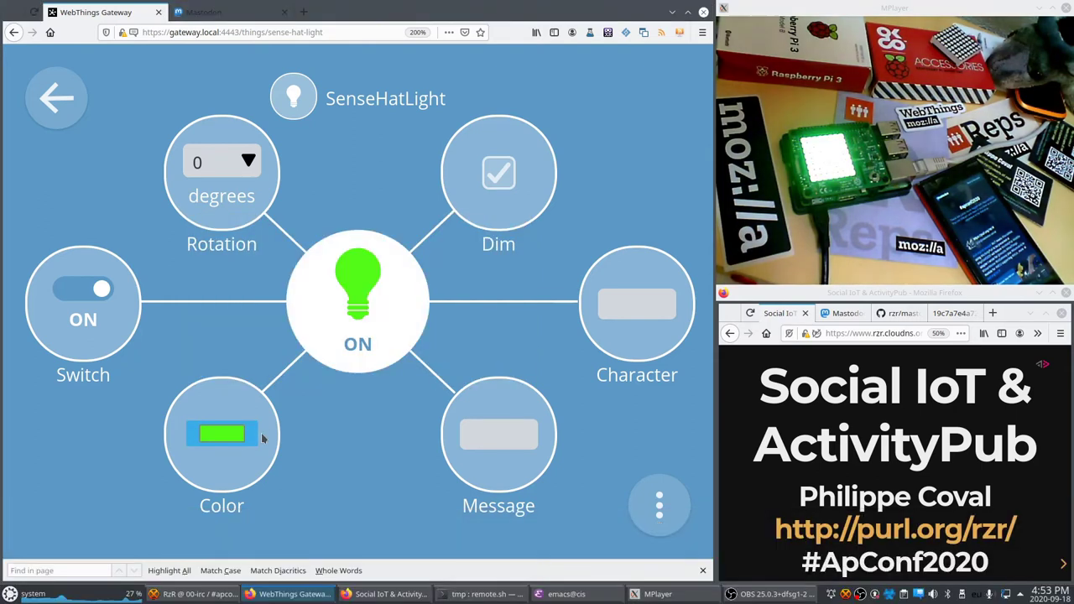
{"action": "left_click", "coordinate": [90, 294]}
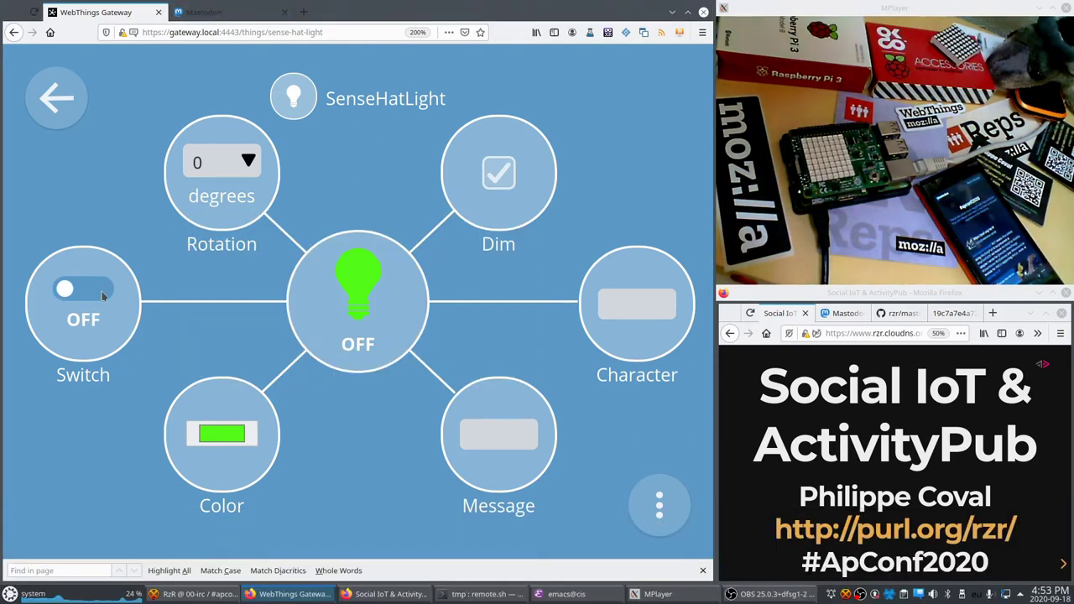
From Settings > Add-ons, install the ActivityPub add-on from the new add-ons list.
{"action": "left_click", "coordinate": [88, 100]}
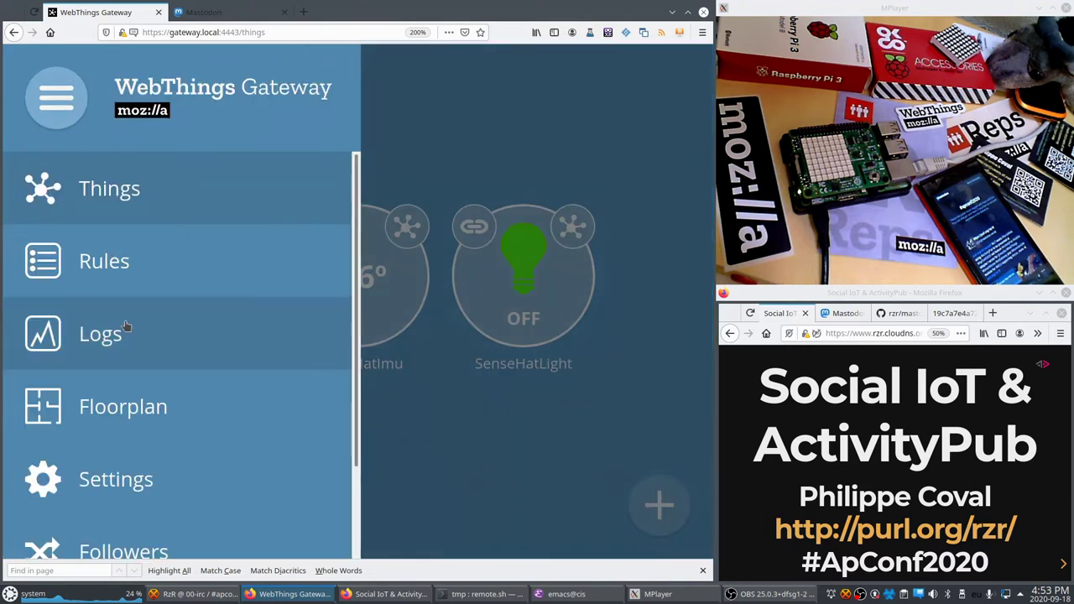
{"action": "left_click", "coordinate": [126, 468]}
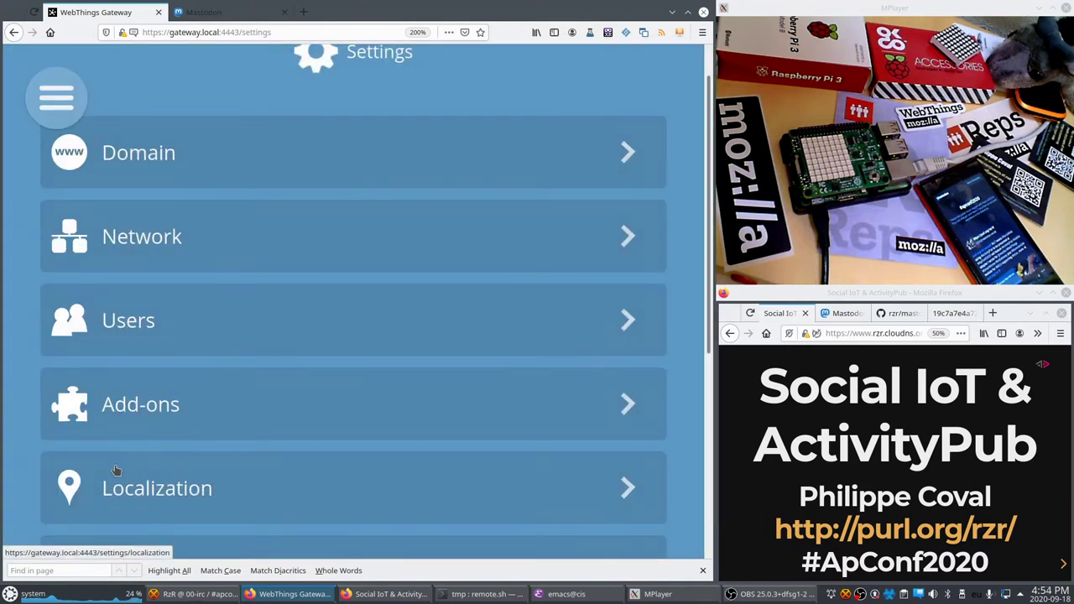
{"action": "left_click", "coordinate": [139, 415]}
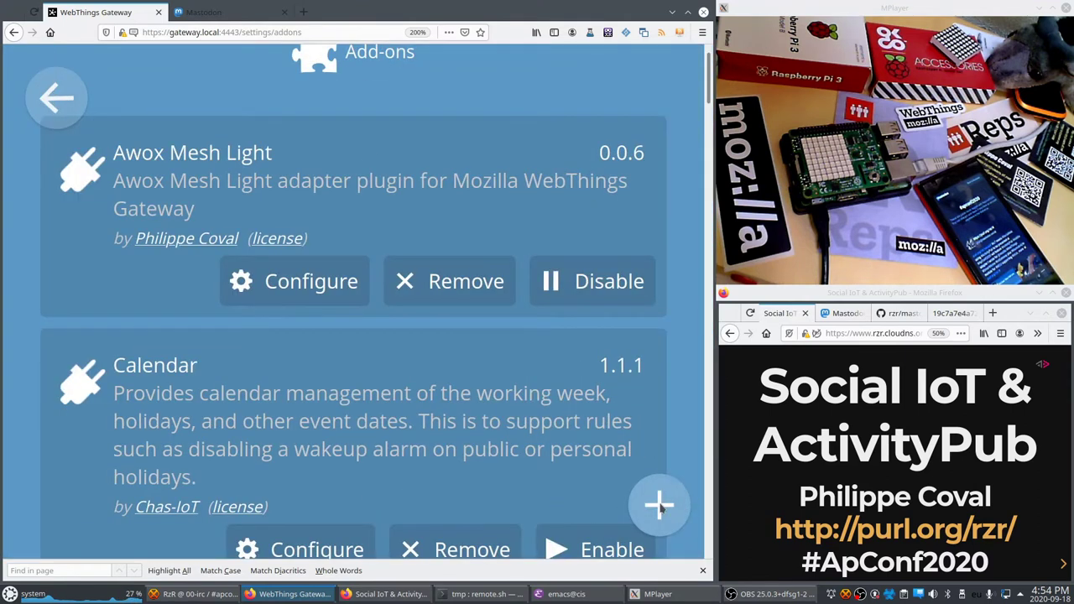
{"action": "left_click", "coordinate": [661, 506]}
{"action": "left_click", "coordinate": [613, 301]}
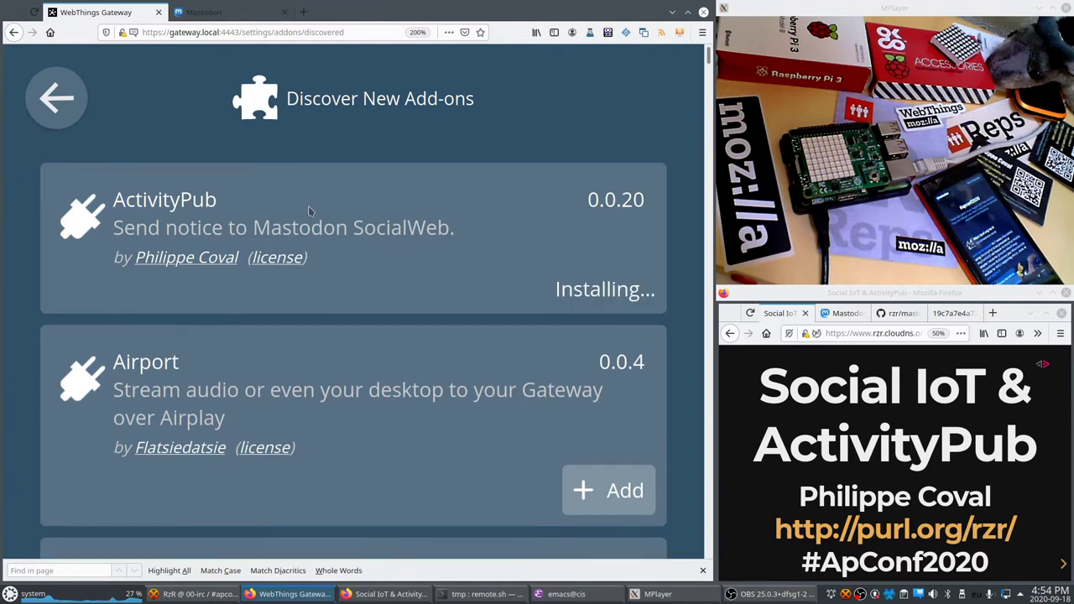
Highlight the ActivityPub add-on's name, installing status and description.
{"action": "double_click", "coordinate": [172, 199]}
{"action": "triple_click", "coordinate": [594, 283]}
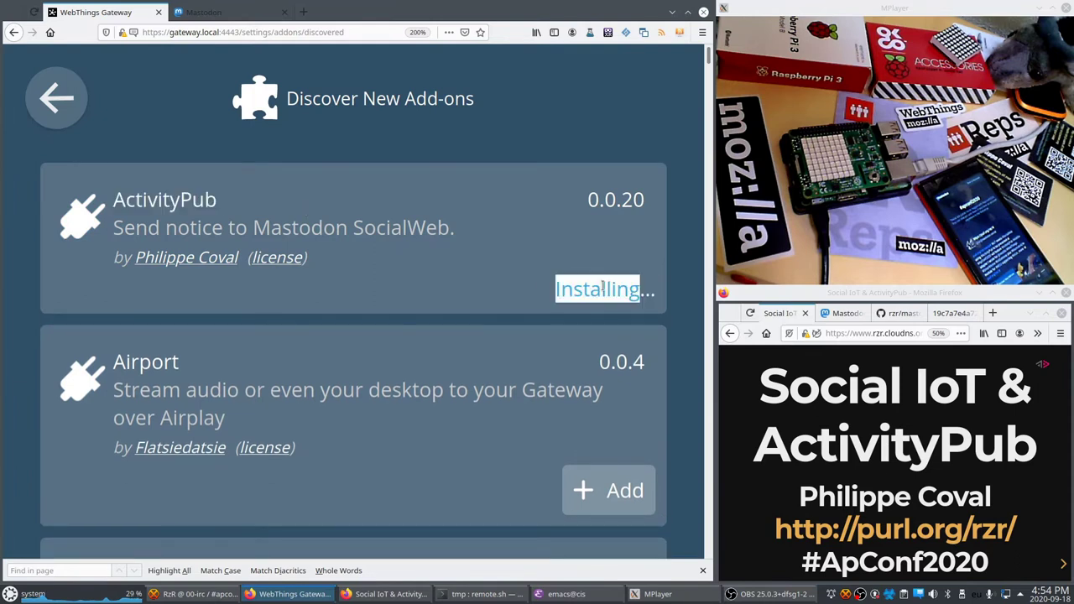
{"action": "triple_click", "coordinate": [332, 229]}
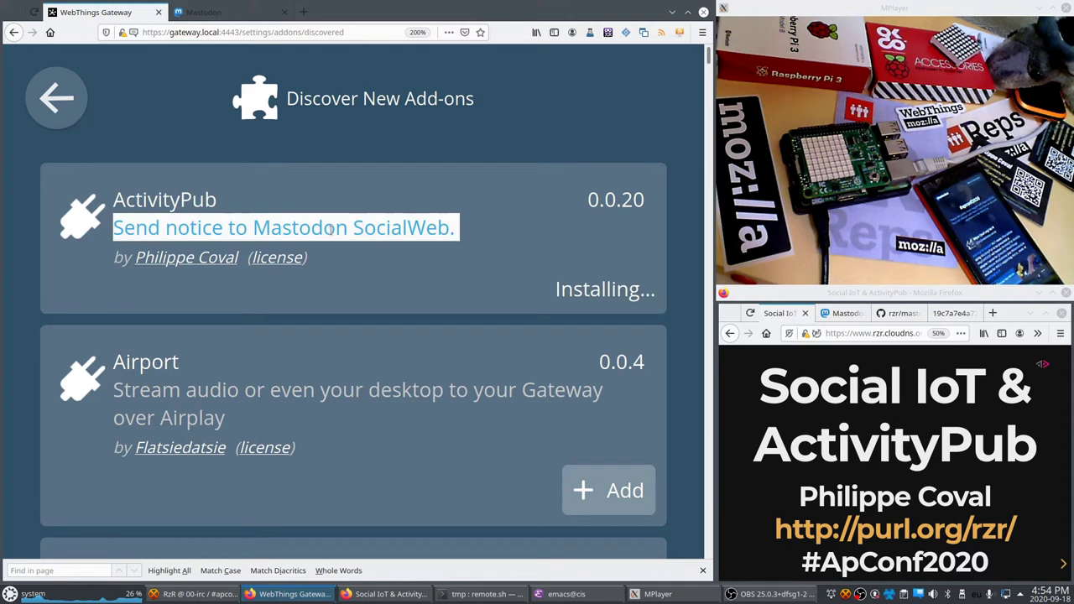
{"action": "left_click", "coordinate": [332, 229]}
Scroll the add-ons list to review the Sense Hat entry, then return to ActivityPub.
{"action": "scroll", "coordinate": [478, 249], "scroll_direction": "down", "scroll_amount": 10}
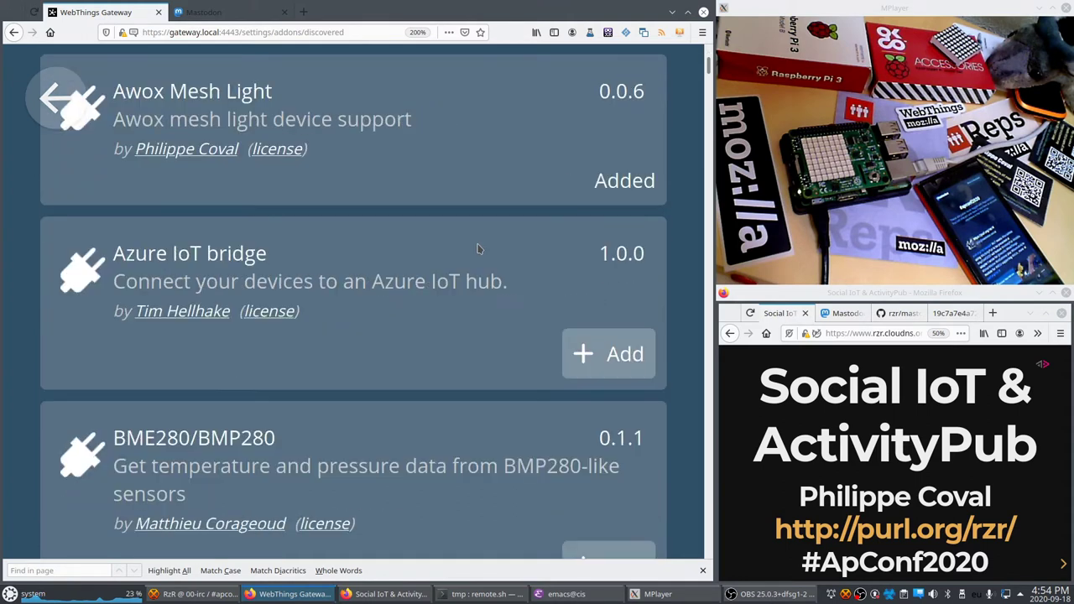
{"action": "scroll", "coordinate": [479, 249], "scroll_direction": "down", "scroll_amount": 10}
{"action": "scroll", "coordinate": [478, 248], "scroll_direction": "down", "scroll_amount": 15}
{"action": "scroll", "coordinate": [352, 302], "scroll_direction": "up", "scroll_amount": 5}
{"action": "scroll", "coordinate": [352, 302], "scroll_direction": "up", "scroll_amount": 4}
{"action": "scroll", "coordinate": [352, 303], "scroll_direction": "up", "scroll_amount": 5}
{"action": "scroll", "coordinate": [352, 302], "scroll_direction": "up", "scroll_amount": 4}
{"action": "scroll", "coordinate": [353, 303], "scroll_direction": "up", "scroll_amount": 4}
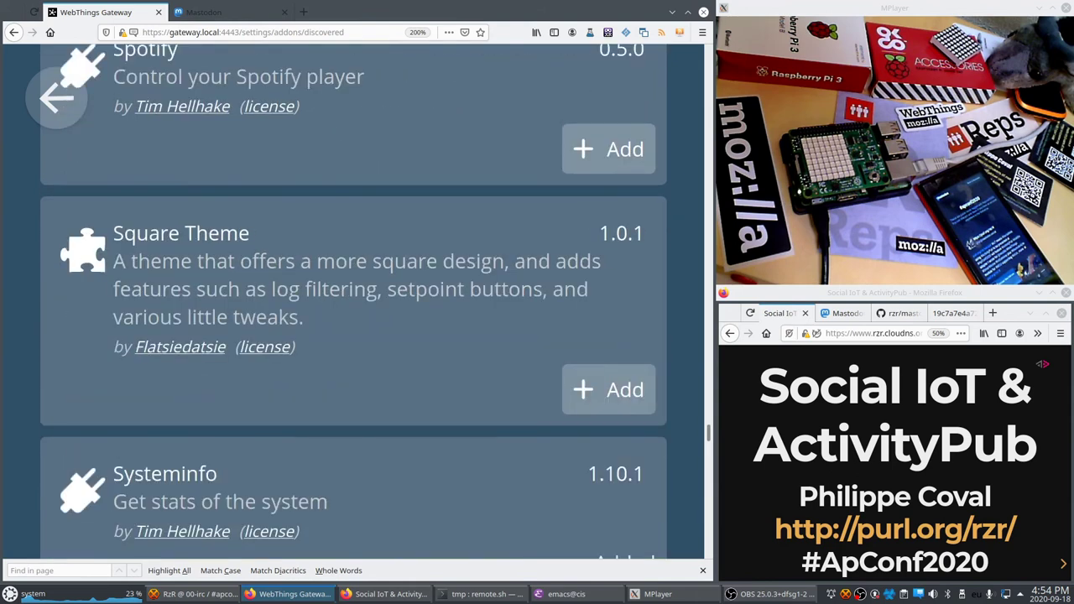
{"action": "scroll", "coordinate": [353, 302], "scroll_direction": "up", "scroll_amount": 2}
{"action": "scroll", "coordinate": [353, 303], "scroll_direction": "up", "scroll_amount": 1}
{"action": "scroll", "coordinate": [352, 302], "scroll_direction": "up", "scroll_amount": 2}
{"action": "scroll", "coordinate": [353, 302], "scroll_direction": "up", "scroll_amount": 3}
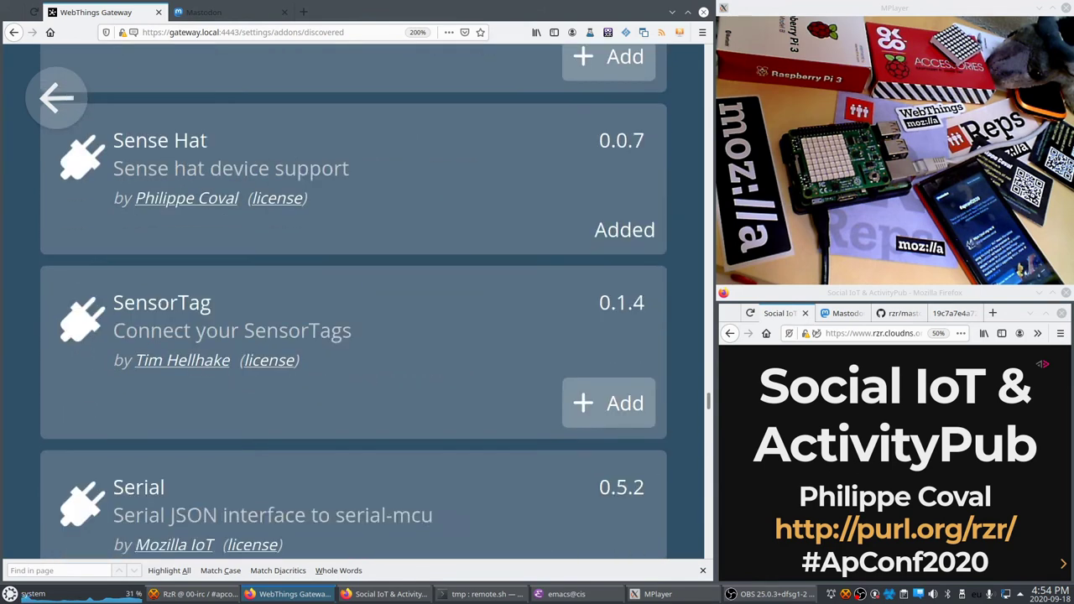
{"action": "scroll", "coordinate": [352, 302], "scroll_direction": "up", "scroll_amount": 2}
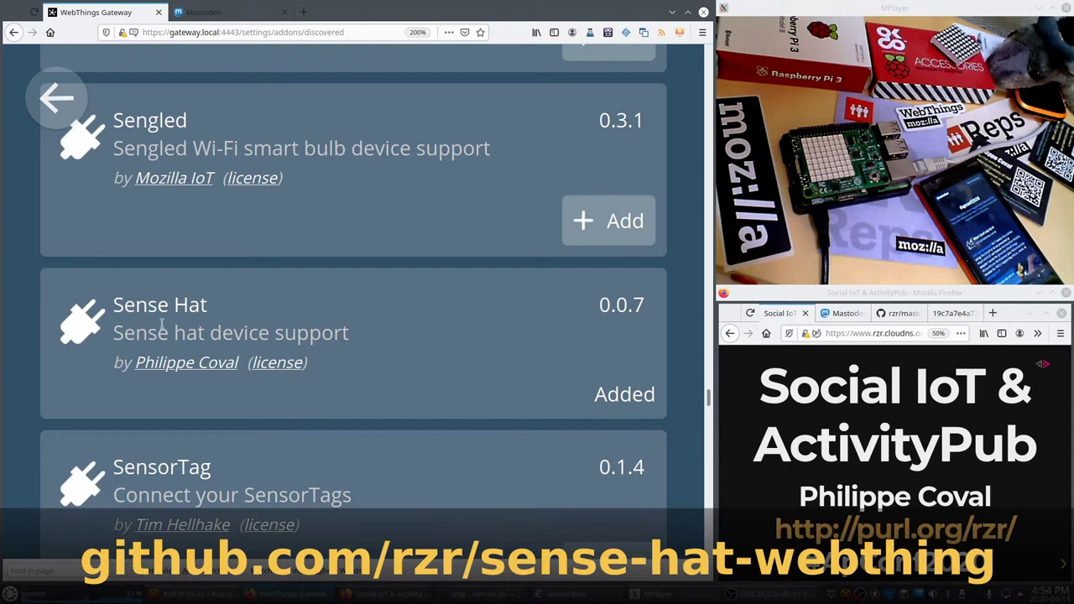
{"action": "left_click_drag", "start_coordinate": [98, 302], "coordinate": [345, 392]}
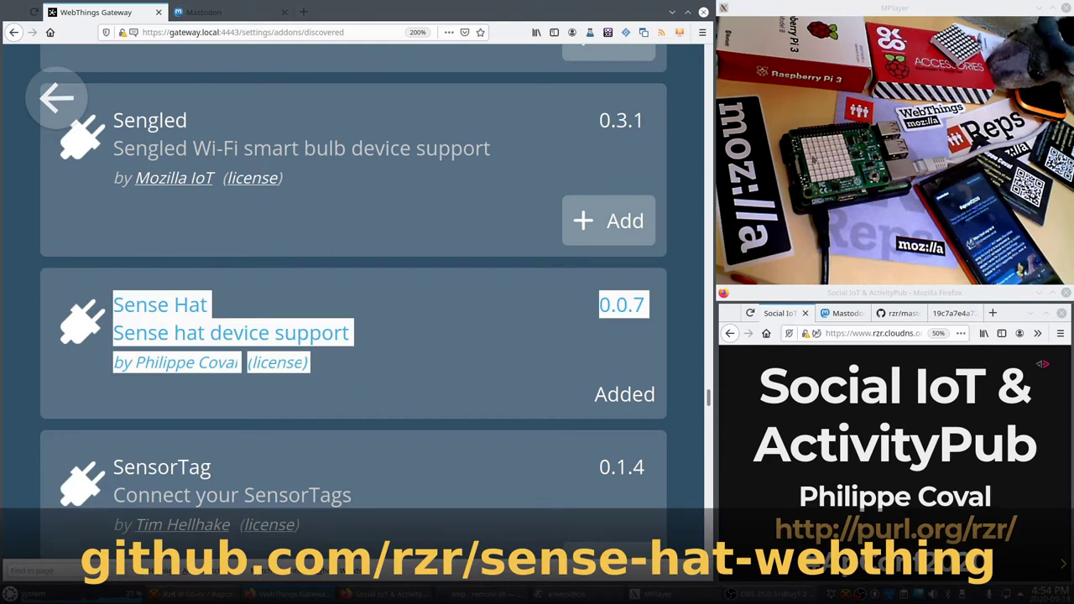
{"action": "double_click", "coordinate": [633, 403]}
{"action": "left_click", "coordinate": [545, 383]}
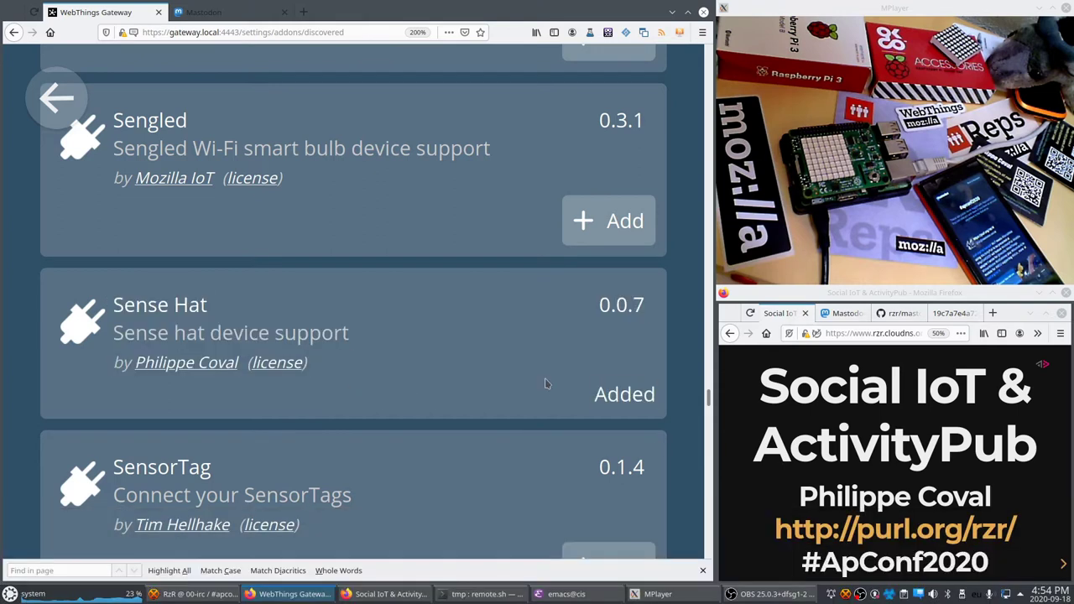
{"action": "key", "text": "Home"}
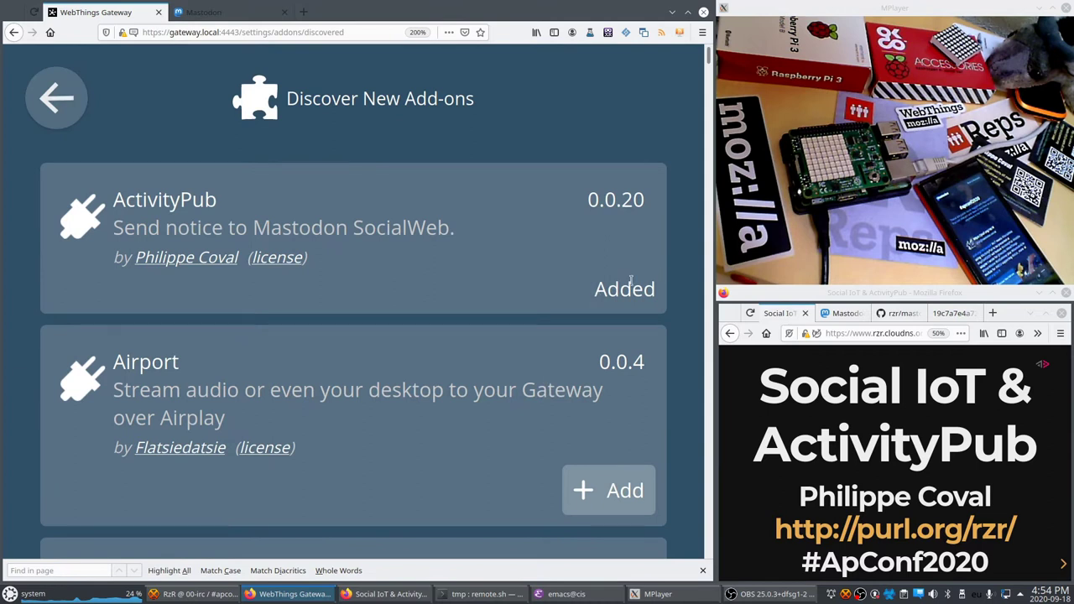
Return from the new add-ons list to the installed add-ons list.
{"action": "double_click", "coordinate": [631, 281]}
{"action": "left_click", "coordinate": [530, 284]}
{"action": "left_click", "coordinate": [59, 103]}
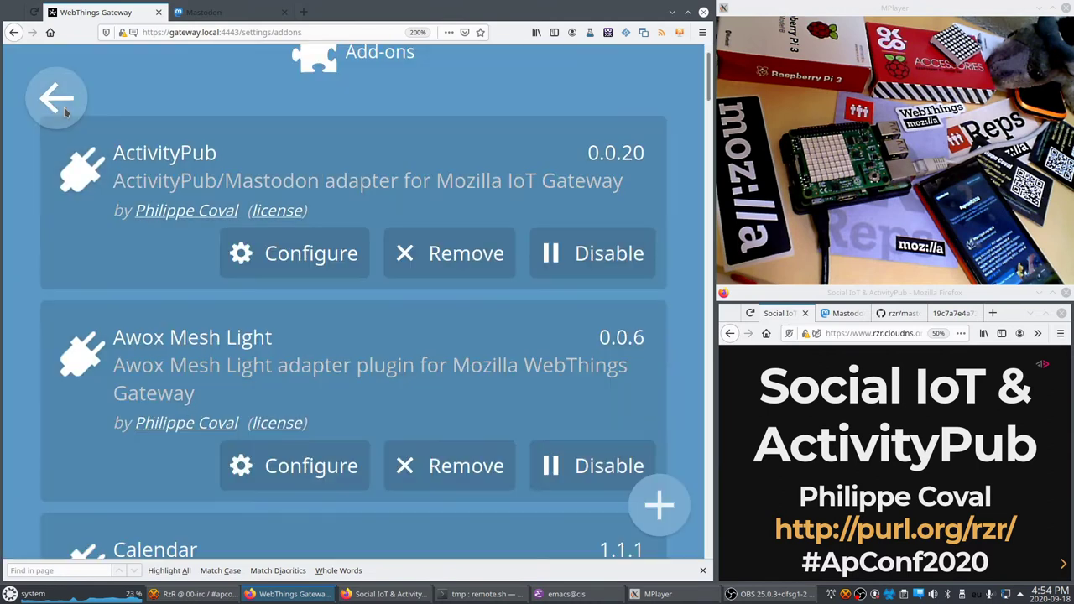
Open the ActivityPub adapter configuration and select the hostname value mastodon.social.
{"action": "left_click", "coordinate": [286, 256]}
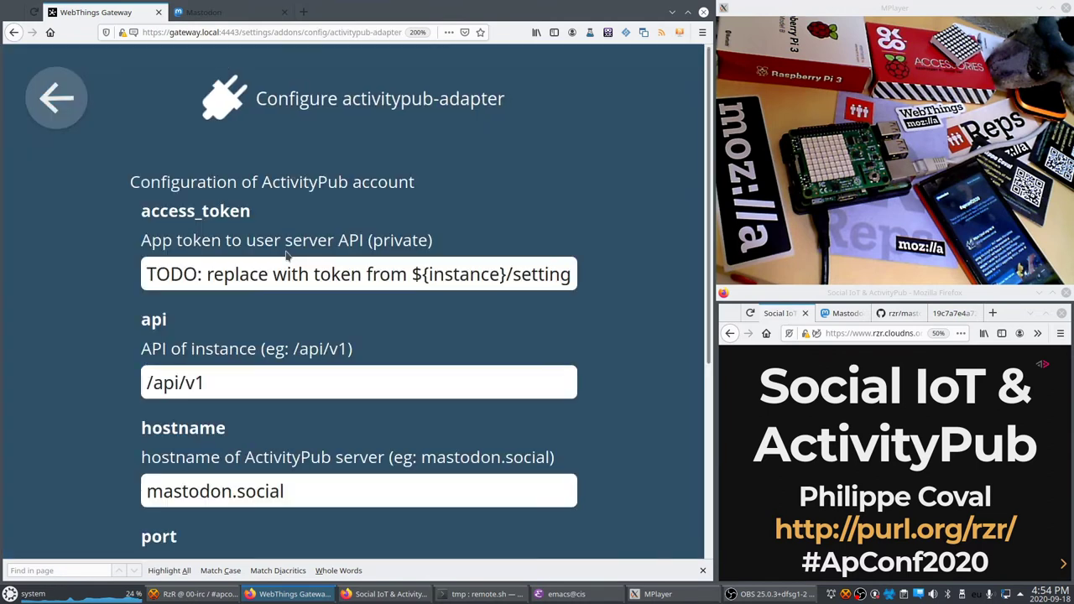
{"action": "double_click", "coordinate": [210, 220]}
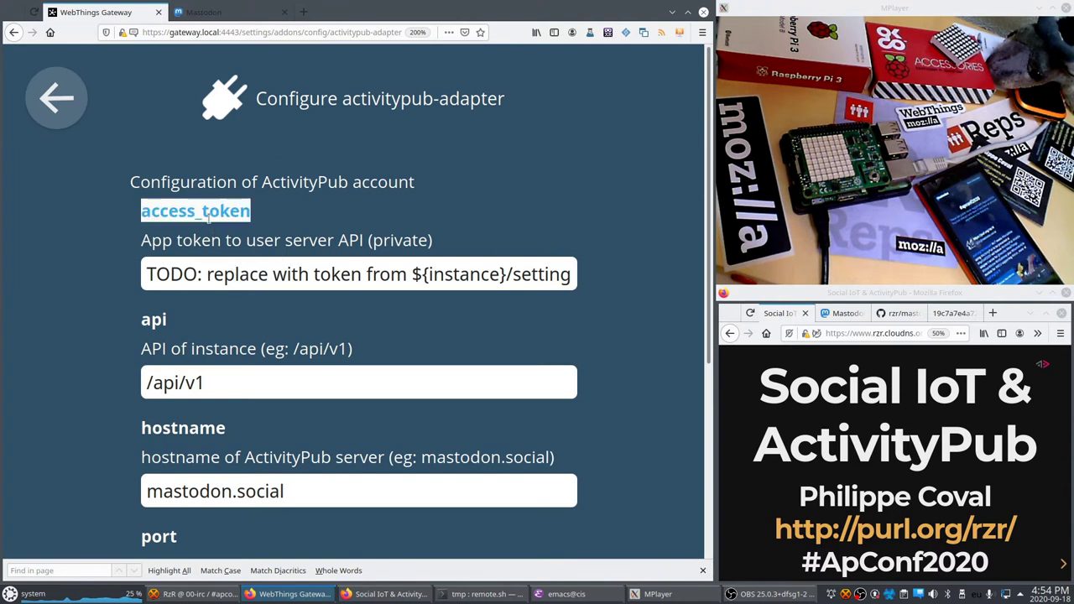
{"action": "double_click", "coordinate": [191, 428]}
{"action": "left_click", "coordinate": [212, 477]}
{"action": "key", "text": "ctrl+shift+Right"}
{"action": "key", "text": "ctrl+shift+Right"}
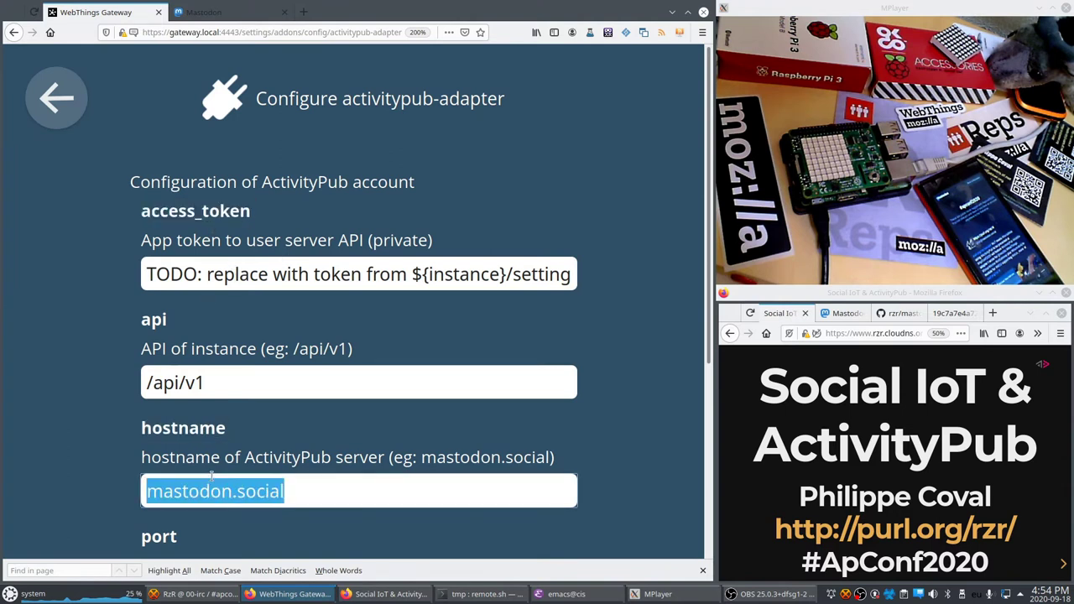
Go to Mastodon Preferences > Development.
{"action": "left_click", "coordinate": [203, 15]}
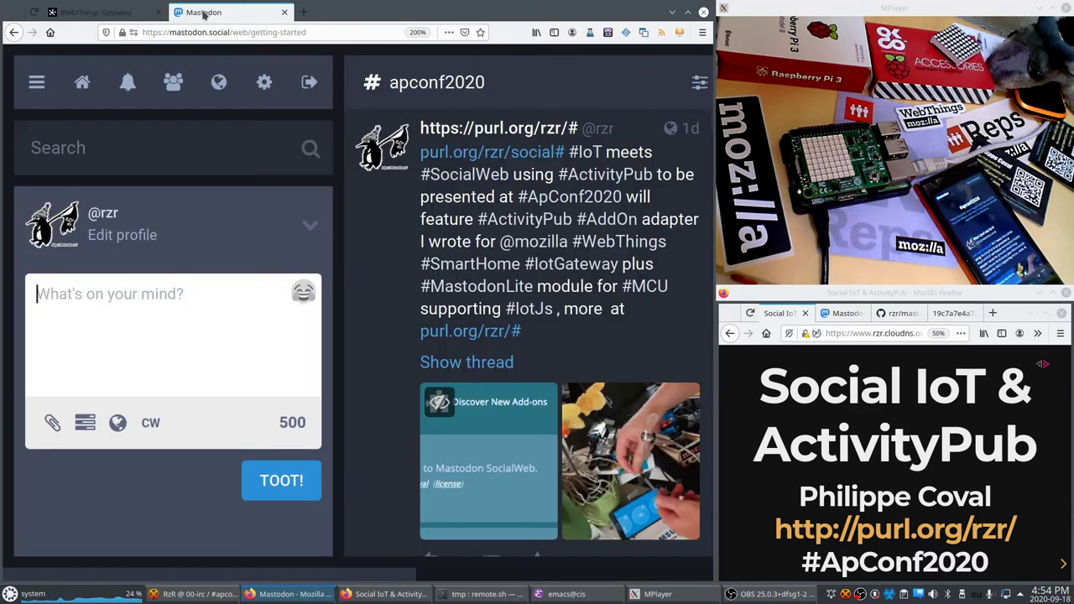
{"action": "left_click", "coordinate": [277, 83]}
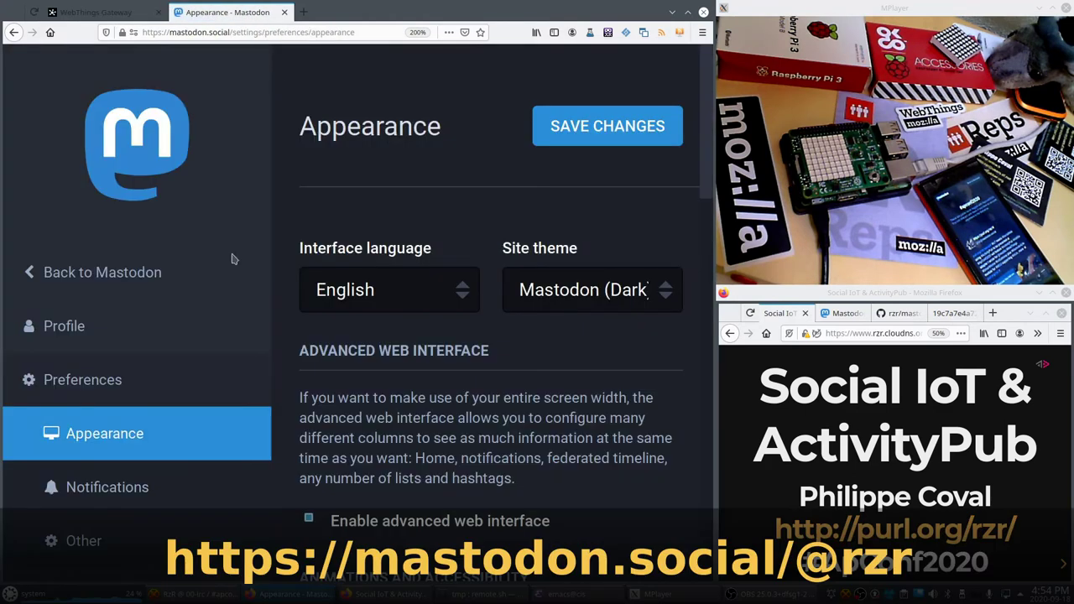
{"action": "scroll", "coordinate": [204, 311], "scroll_direction": "down", "scroll_amount": 3}
{"action": "scroll", "coordinate": [196, 350], "scroll_direction": "down", "scroll_amount": 2}
{"action": "scroll", "coordinate": [109, 420], "scroll_direction": "down", "scroll_amount": 2}
{"action": "left_click", "coordinate": [109, 420]}
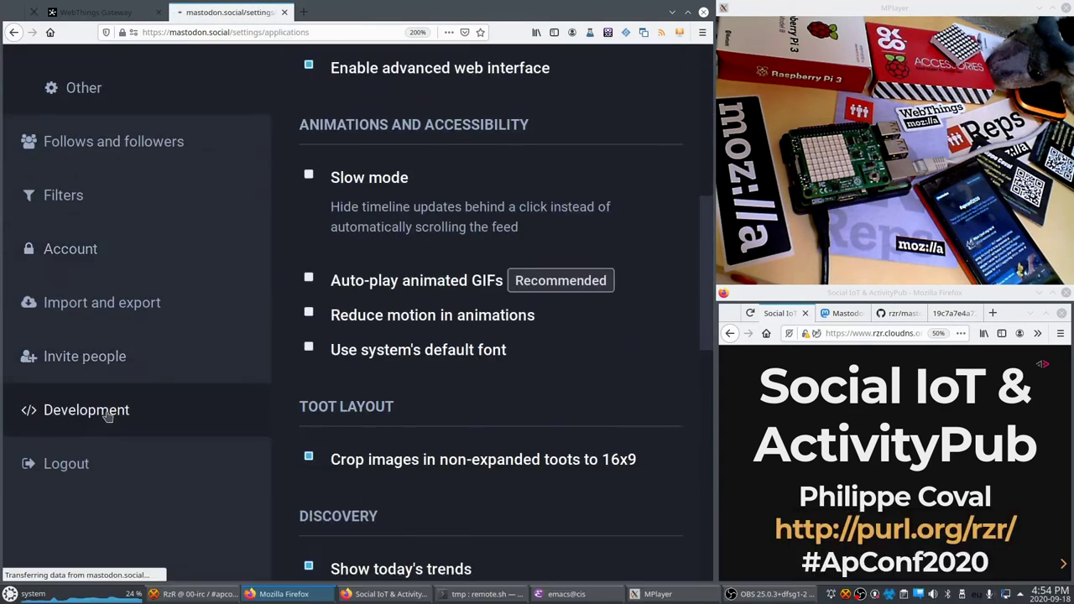
Create a new Mastodon application named ApConf2020.
{"action": "left_click", "coordinate": [351, 179]}
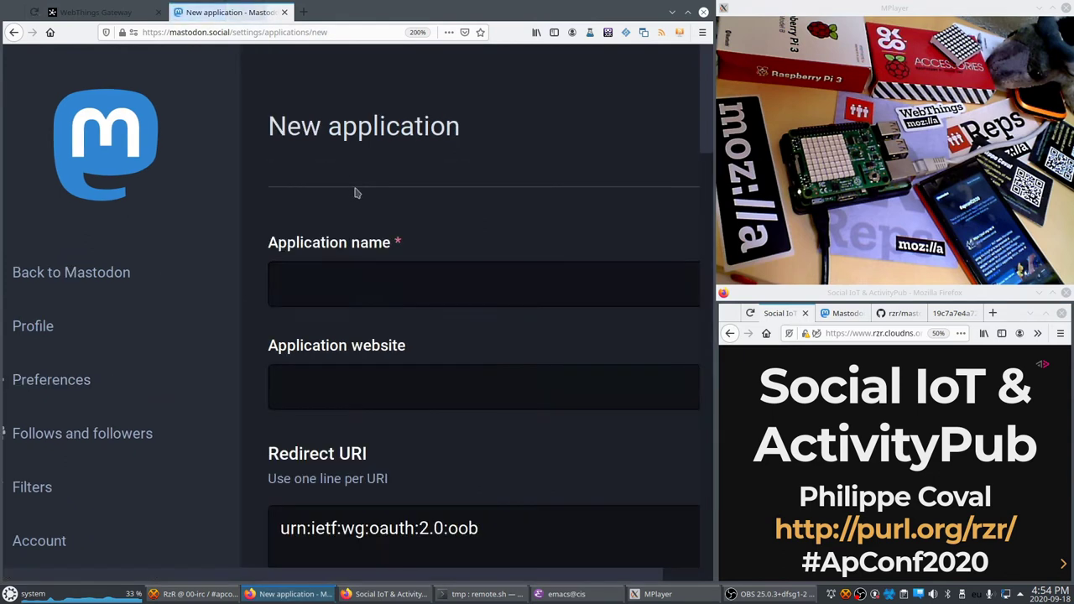
{"action": "left_click", "coordinate": [362, 298]}
{"action": "type", "text": "A"}
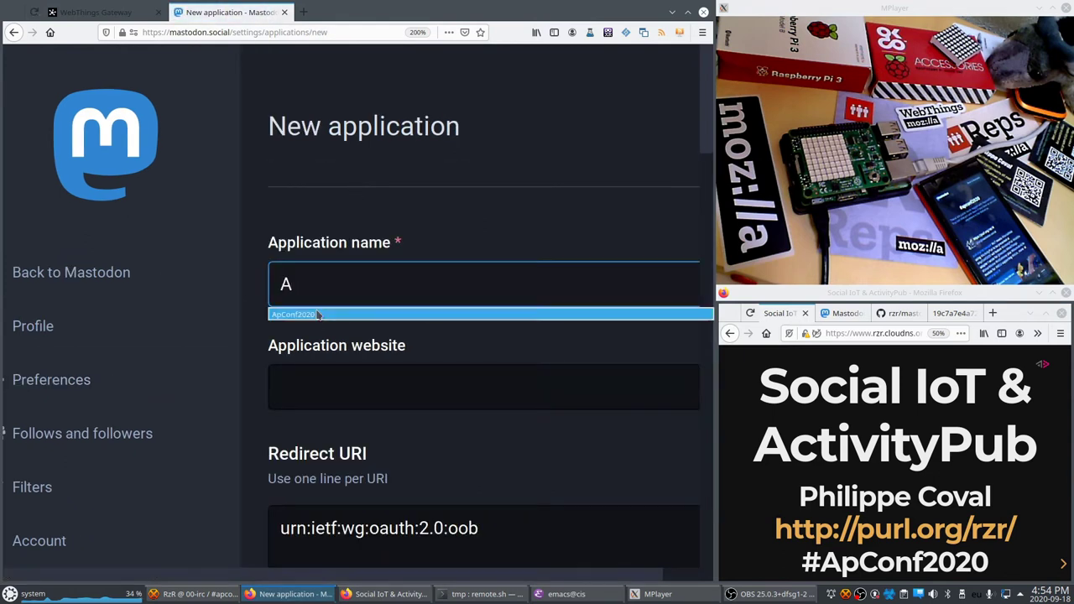
{"action": "left_click", "coordinate": [316, 314]}
{"action": "key", "text": "Return"}
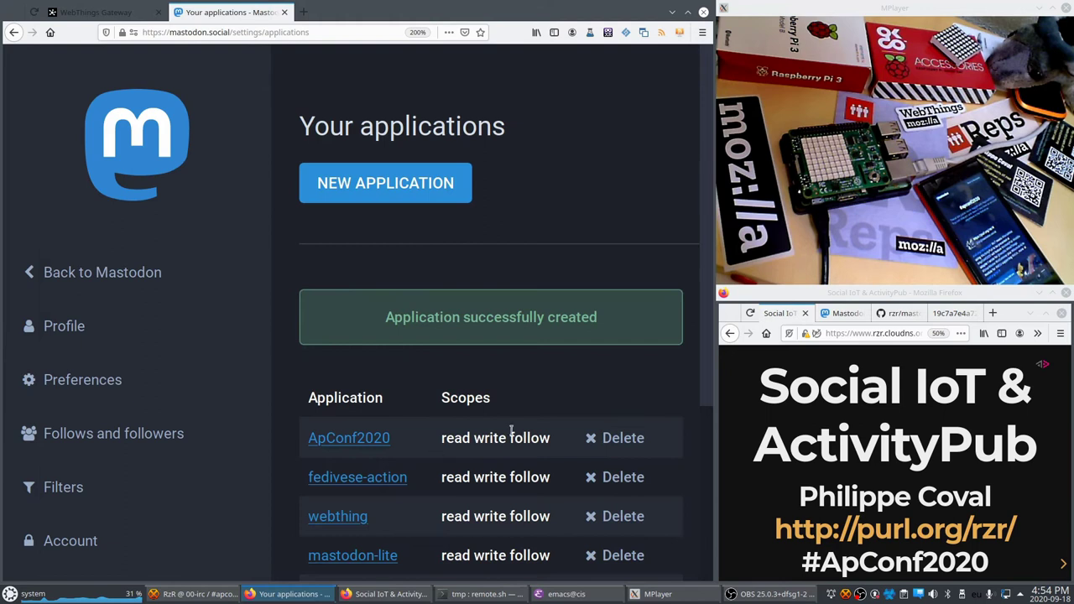
Open the ApConf2020 application and select its access token for copying.
{"action": "left_click", "coordinate": [340, 438]}
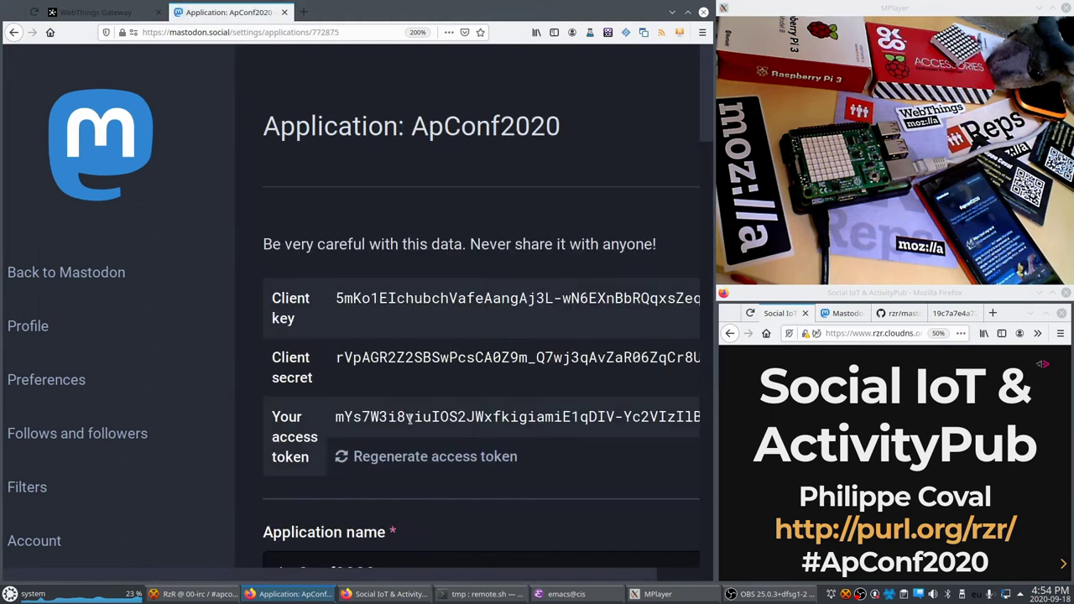
{"action": "triple_click", "coordinate": [410, 417]}
{"action": "right_click", "coordinate": [411, 421]}
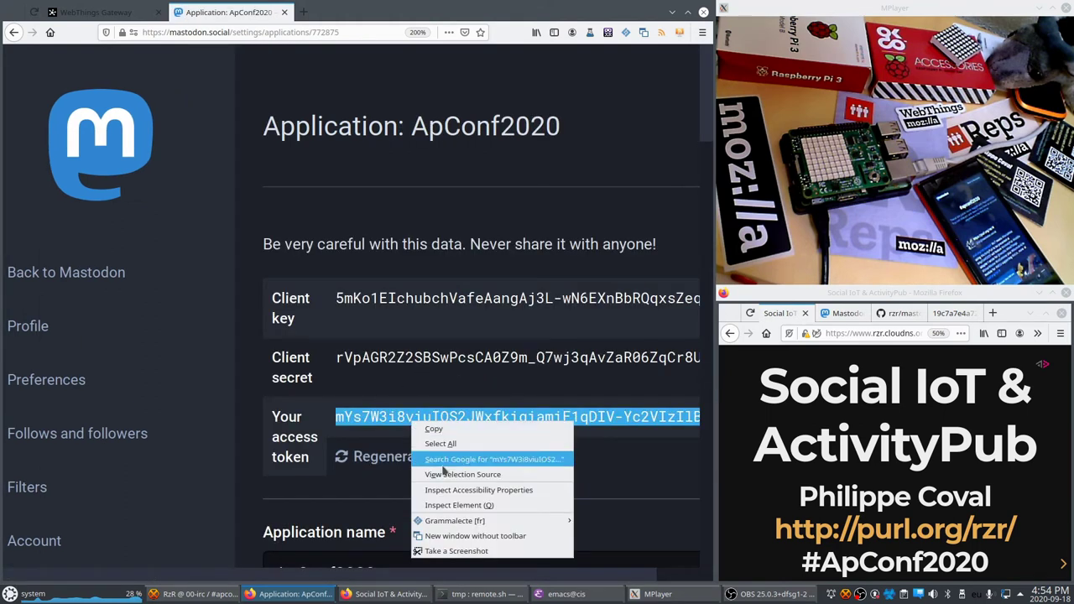
Paste the copied Mastodon token into the adapter's access_token field and apply the settings.
{"action": "left_click", "coordinate": [440, 430]}
{"action": "key", "text": "ctrl+Tab"}
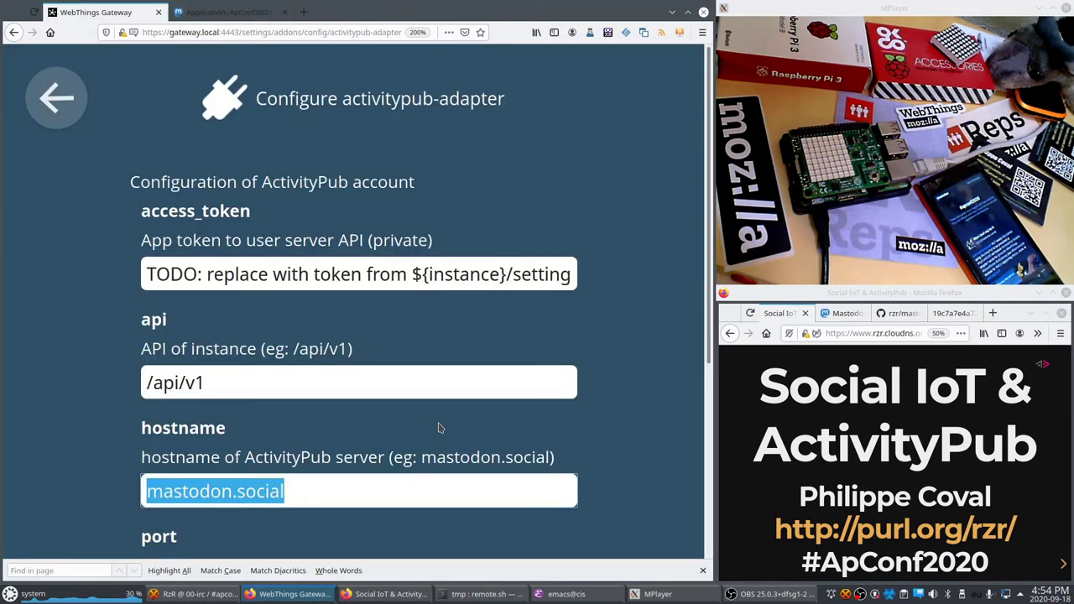
{"action": "triple_click", "coordinate": [378, 274]}
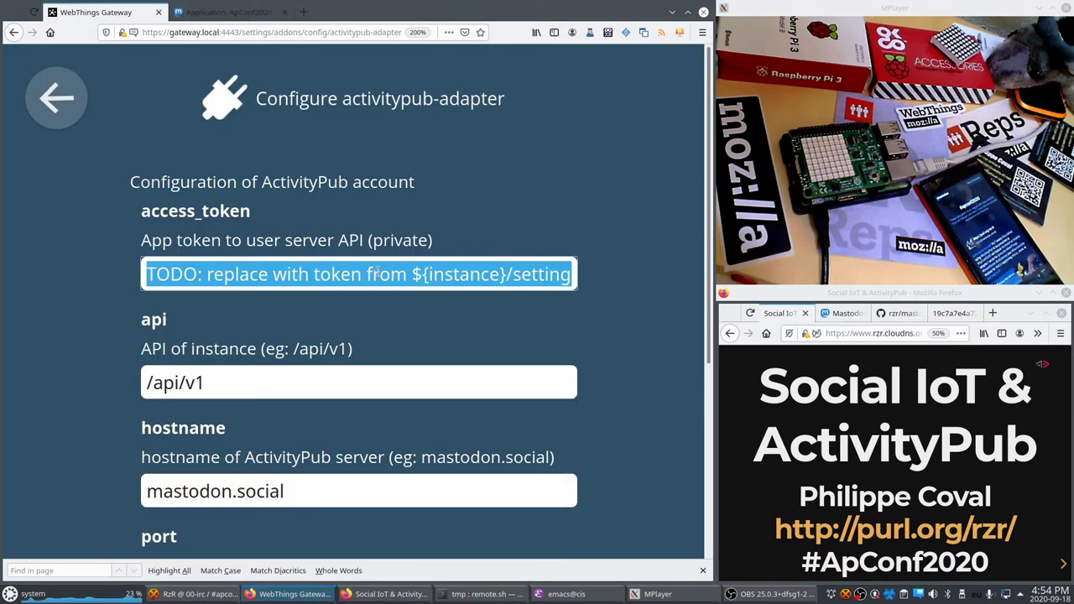
{"action": "key", "text": "ctrl+v"}
{"action": "key", "text": "Delete"}
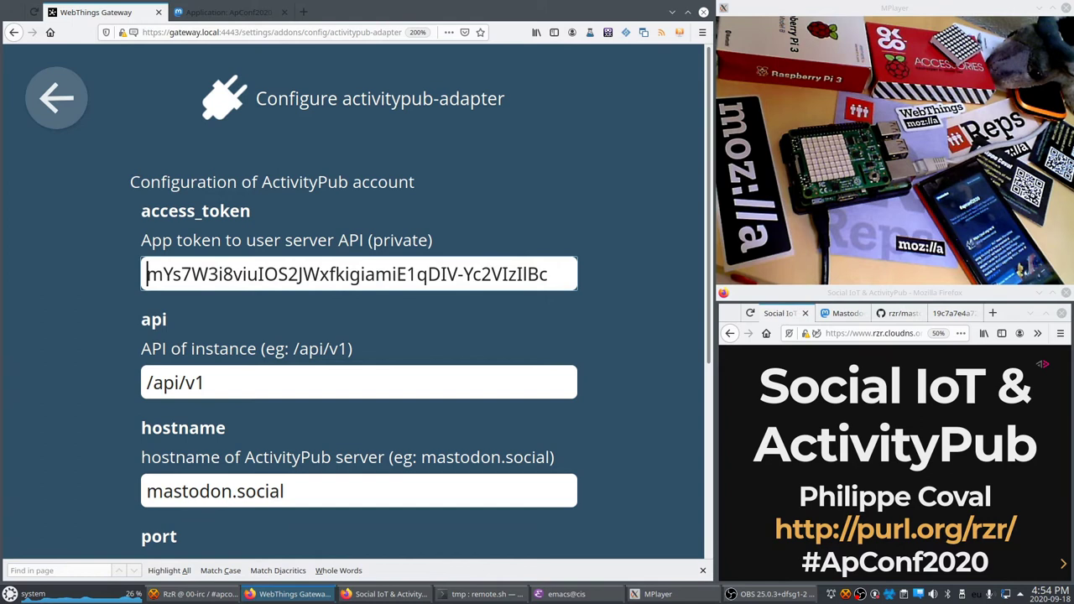
{"action": "scroll", "coordinate": [305, 292], "scroll_direction": "down", "scroll_amount": 3}
{"action": "scroll", "coordinate": [251, 378], "scroll_direction": "down", "scroll_amount": 2}
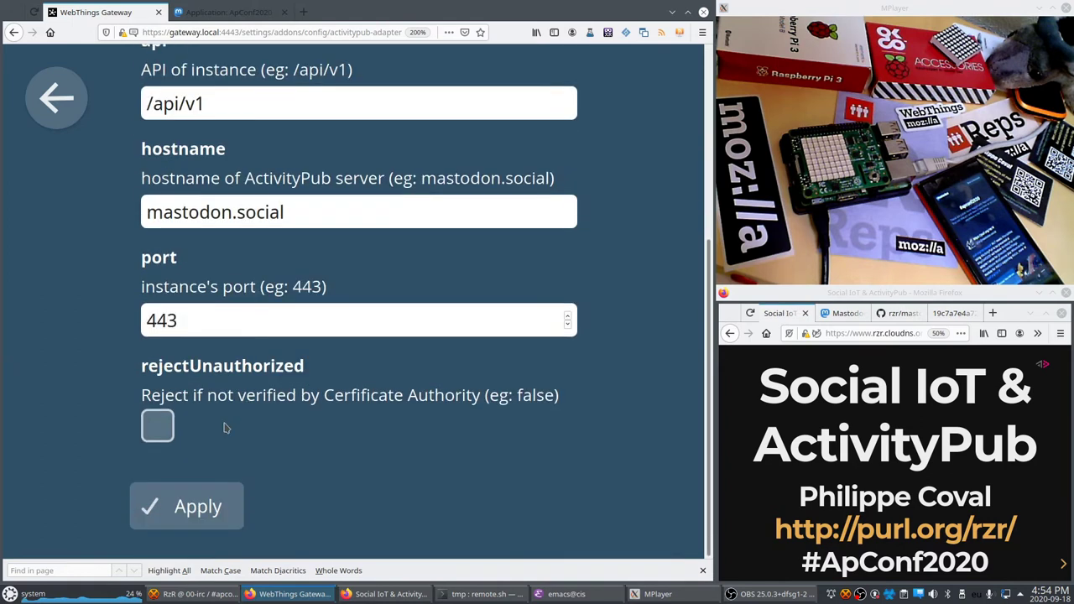
{"action": "left_click", "coordinate": [210, 509]}
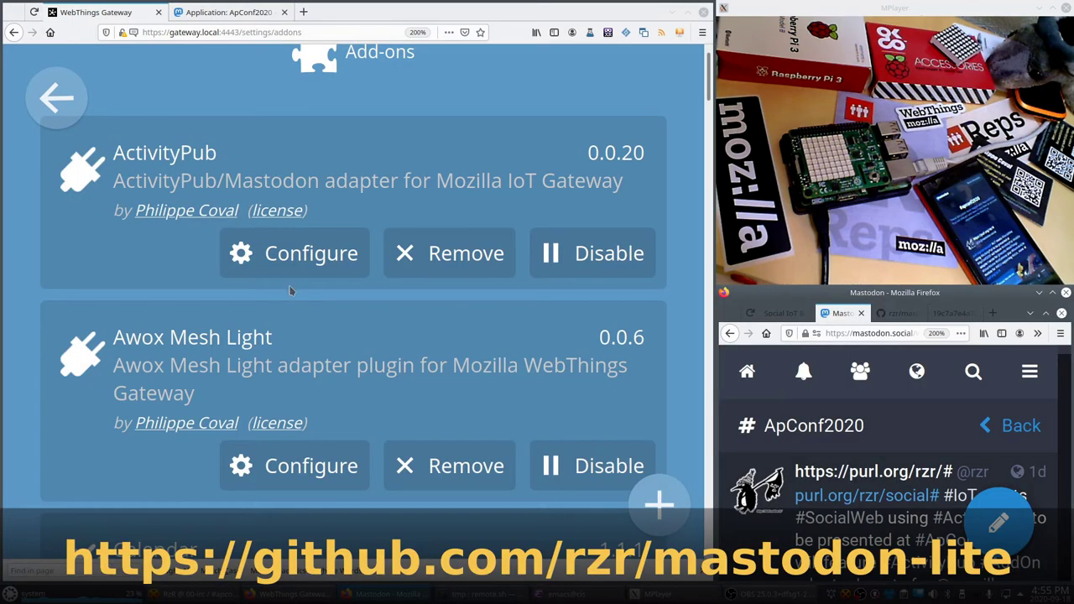
Navigate from Add-ons settings back to the Things dashboard.
{"action": "left_click", "coordinate": [56, 98]}
{"action": "left_click", "coordinate": [56, 97]}
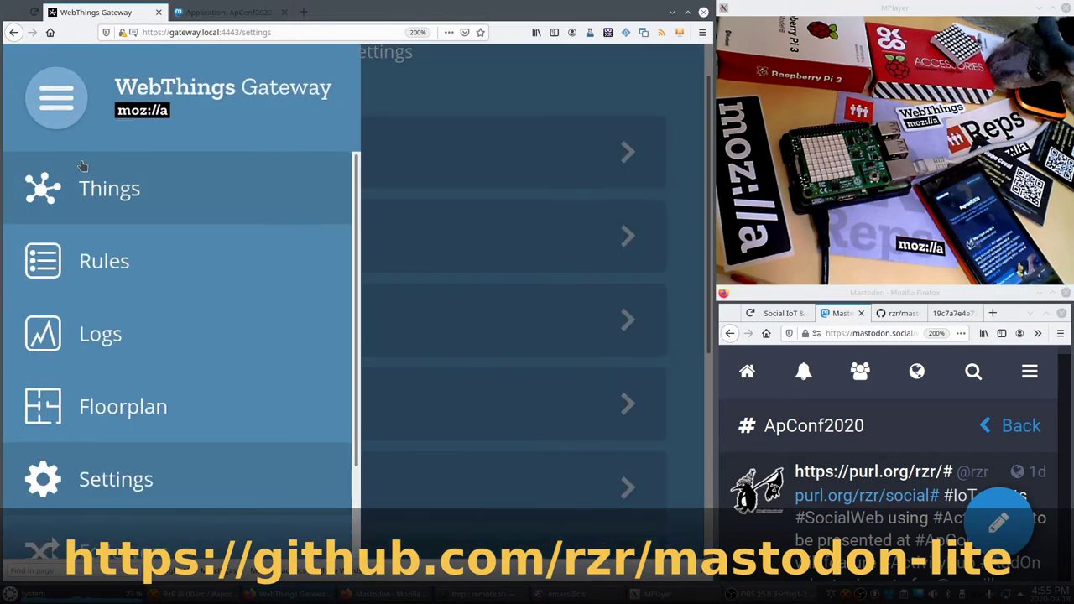
{"action": "left_click", "coordinate": [84, 176]}
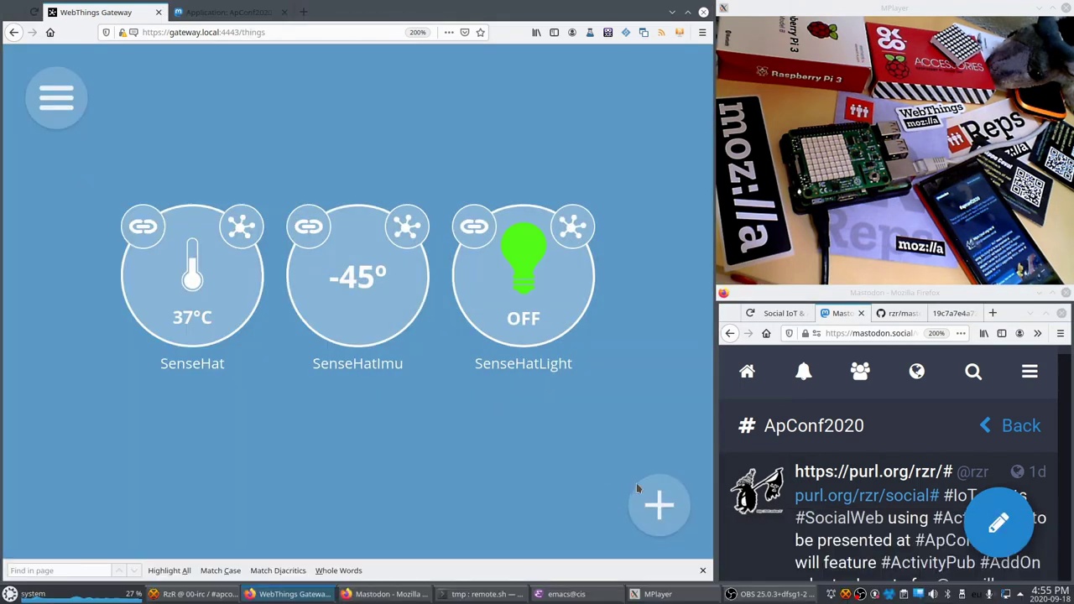
Add a new thing named ActivityPub with the AP_logo.svg.png icon and save it.
{"action": "left_click", "coordinate": [661, 507]}
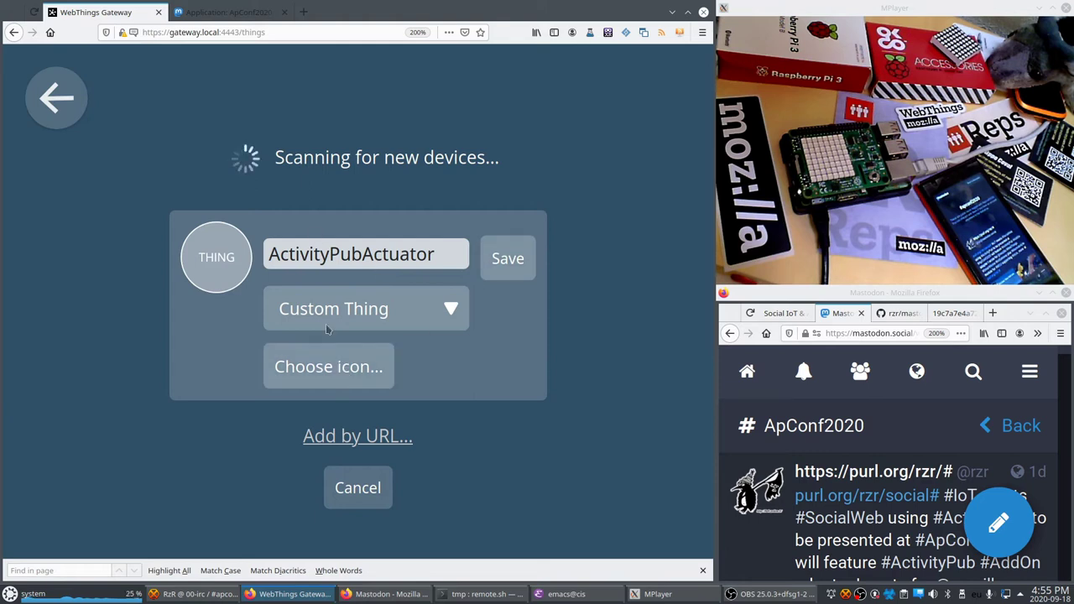
{"action": "left_click", "coordinate": [329, 362]}
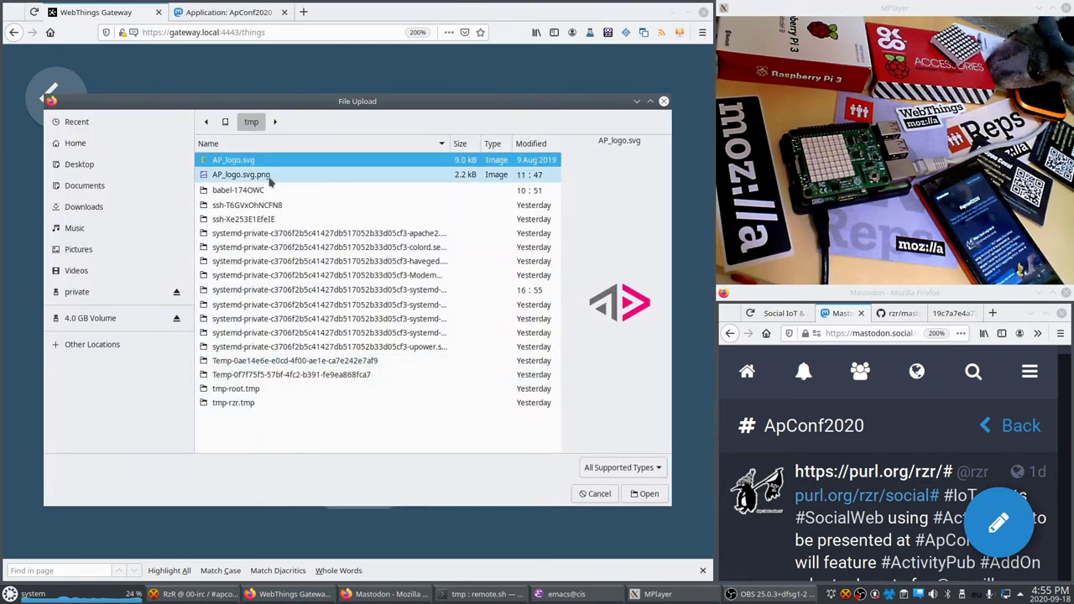
{"action": "double_click", "coordinate": [269, 175]}
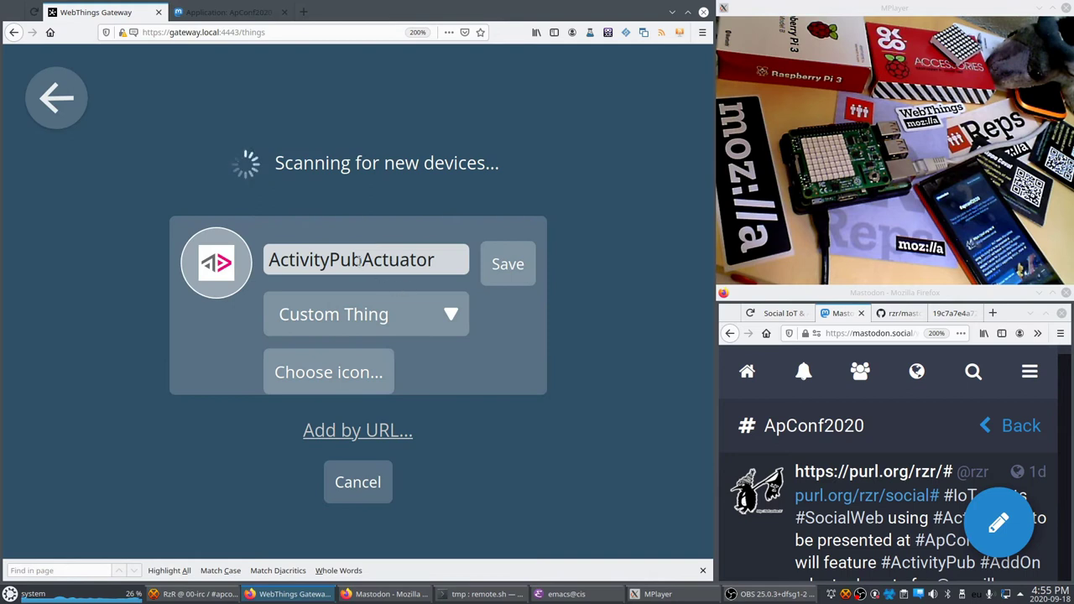
{"action": "left_click_drag", "start_coordinate": [360, 261], "coordinate": [533, 281]}
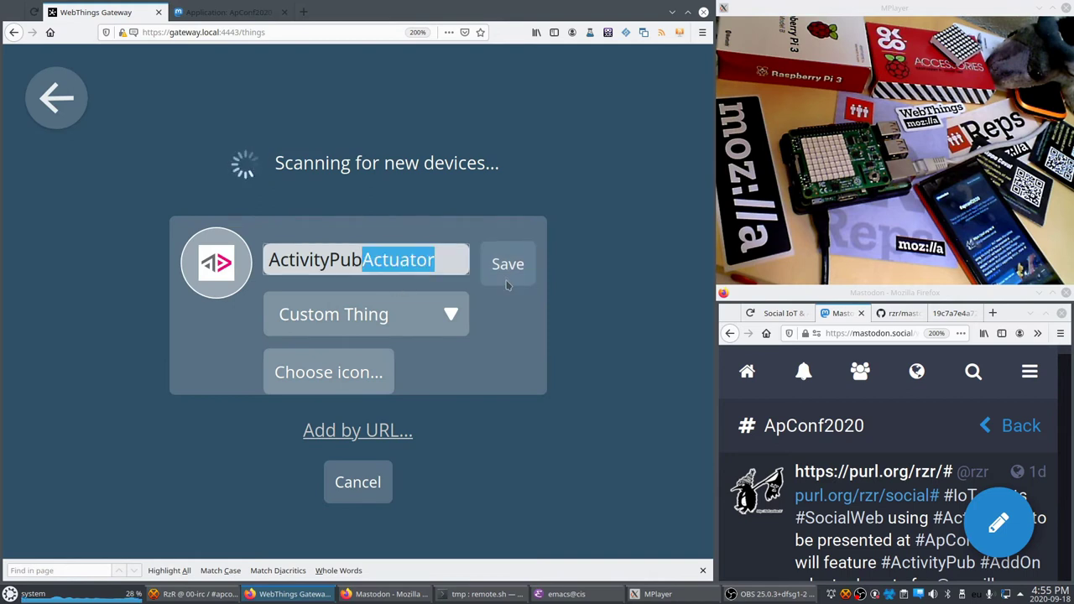
{"action": "key", "text": "BackSpace"}
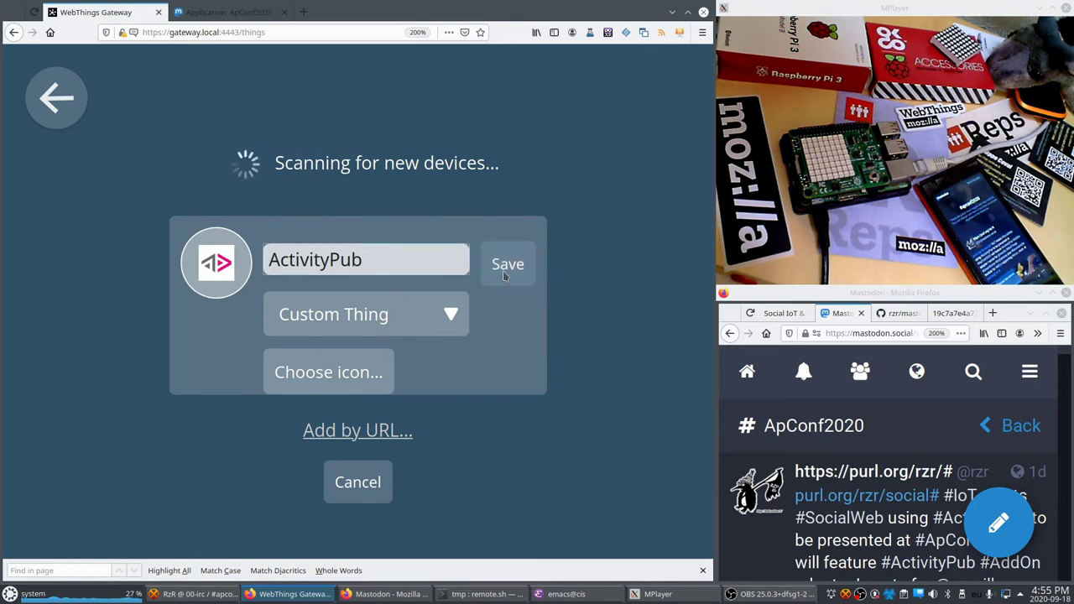
{"action": "left_click", "coordinate": [505, 277]}
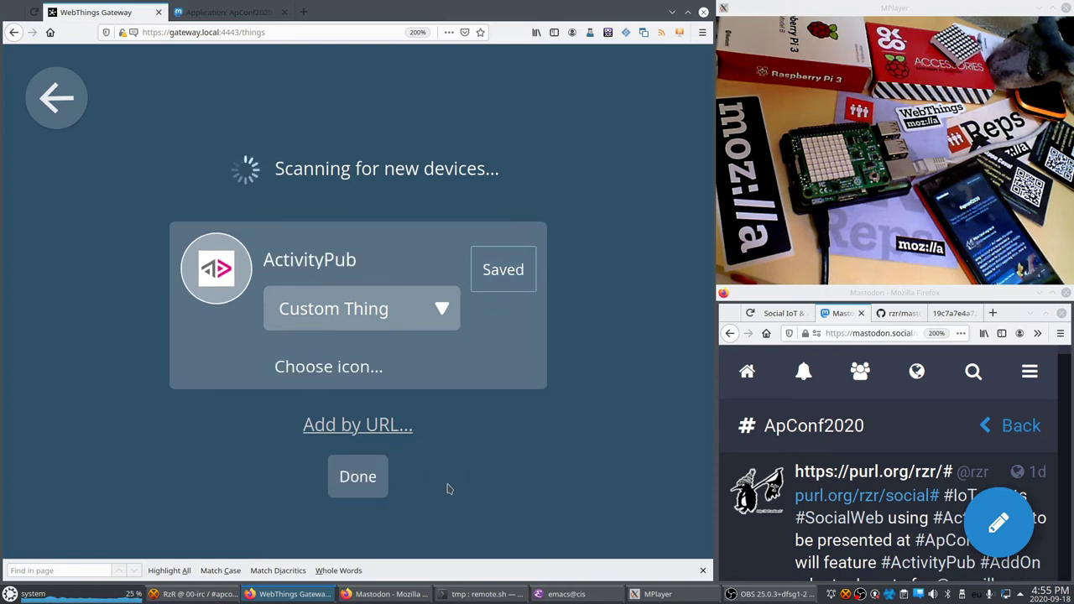
{"action": "left_click", "coordinate": [376, 484]}
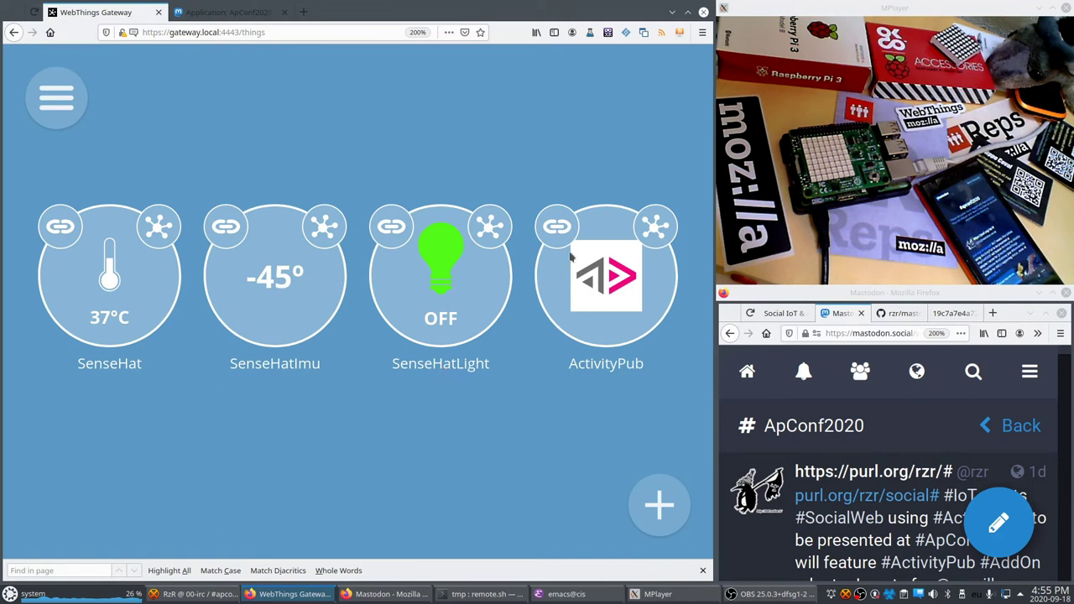
Replace the ActivityPub thing's message with "#ApConf2020 's Actuator is live !".
{"action": "left_click", "coordinate": [653, 237]}
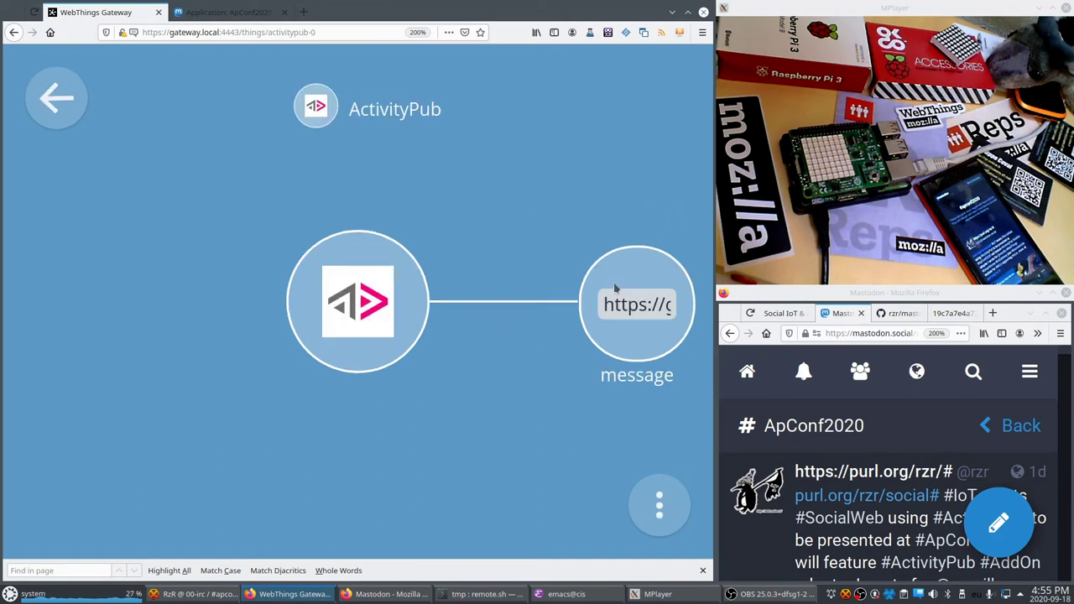
{"action": "triple_click", "coordinate": [640, 305]}
{"action": "type", "text": "#ApConf"}
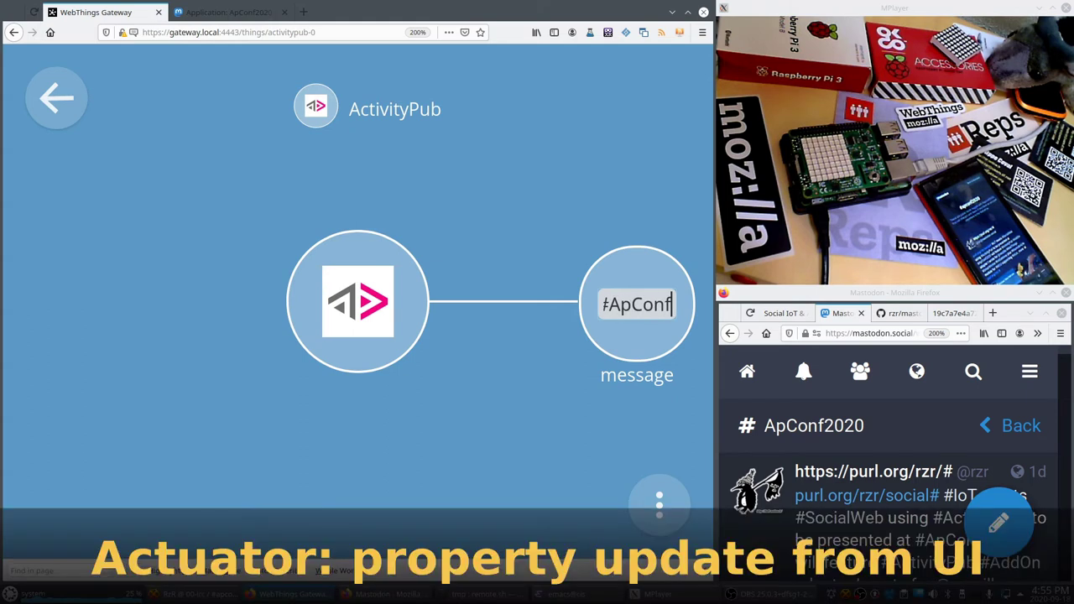
{"action": "type", "text": "2020 "}
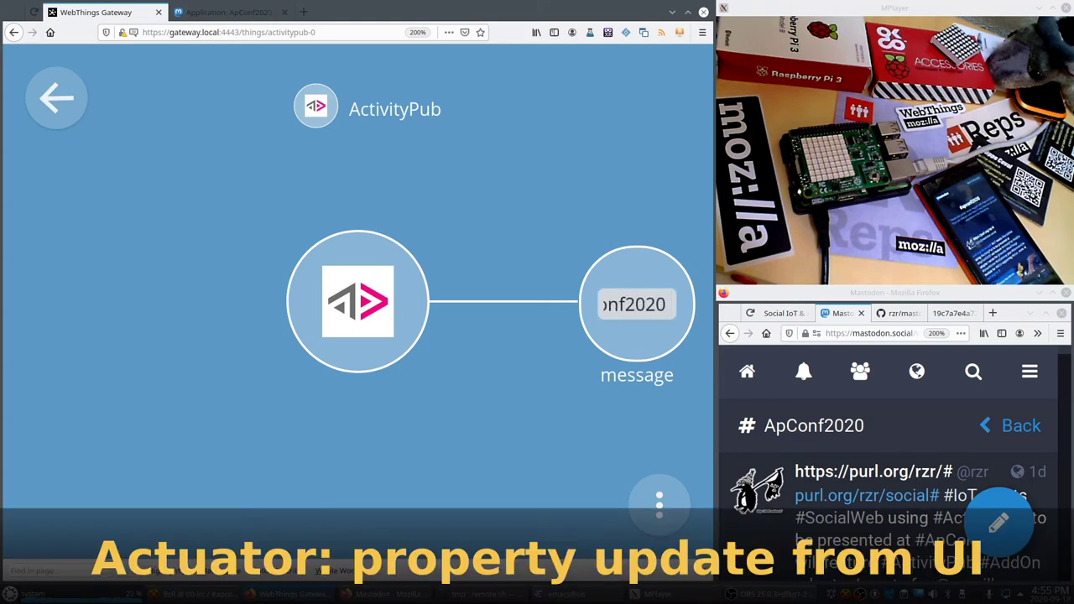
{"action": "type", "text": "'s"}
{"action": "type", "text": " Actuator "}
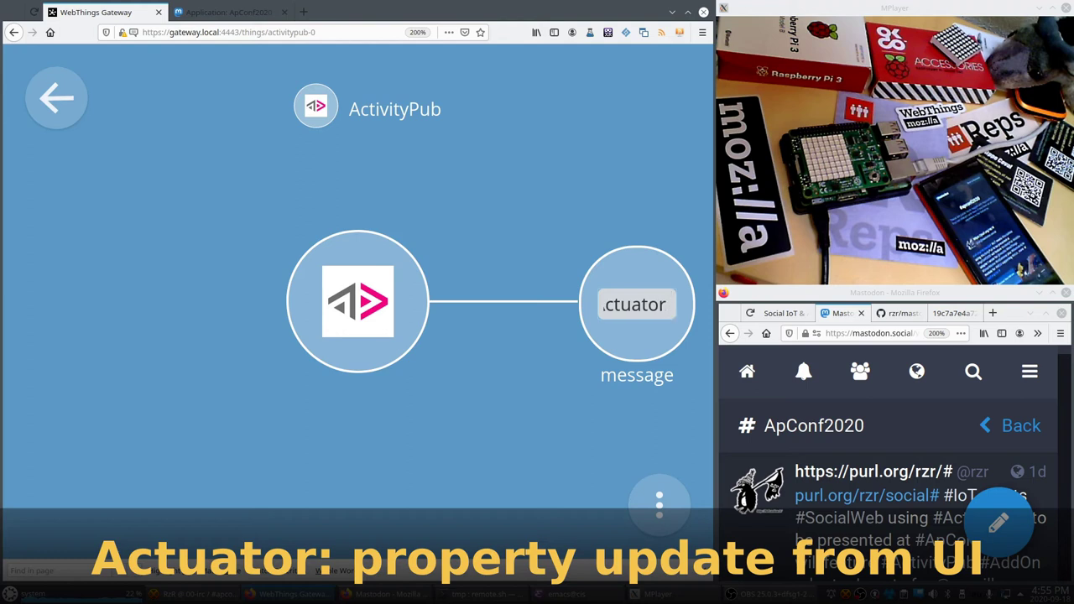
{"action": "type", "text": "is live !"}
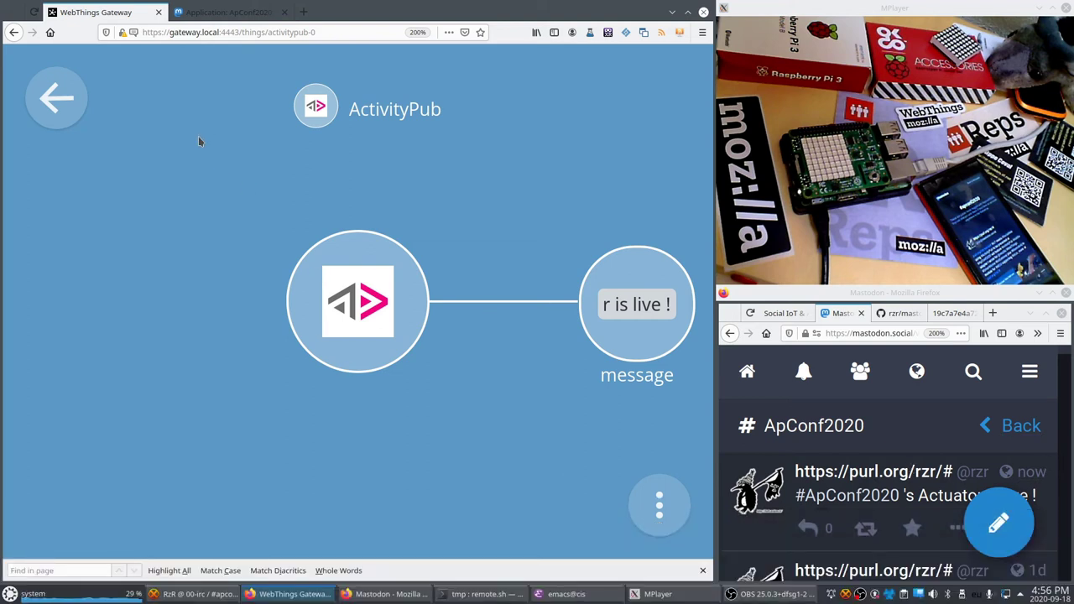
Create and enable a Followers rule from ActivityPub to SenseHatLight's Message property.
{"action": "left_click", "coordinate": [56, 97]}
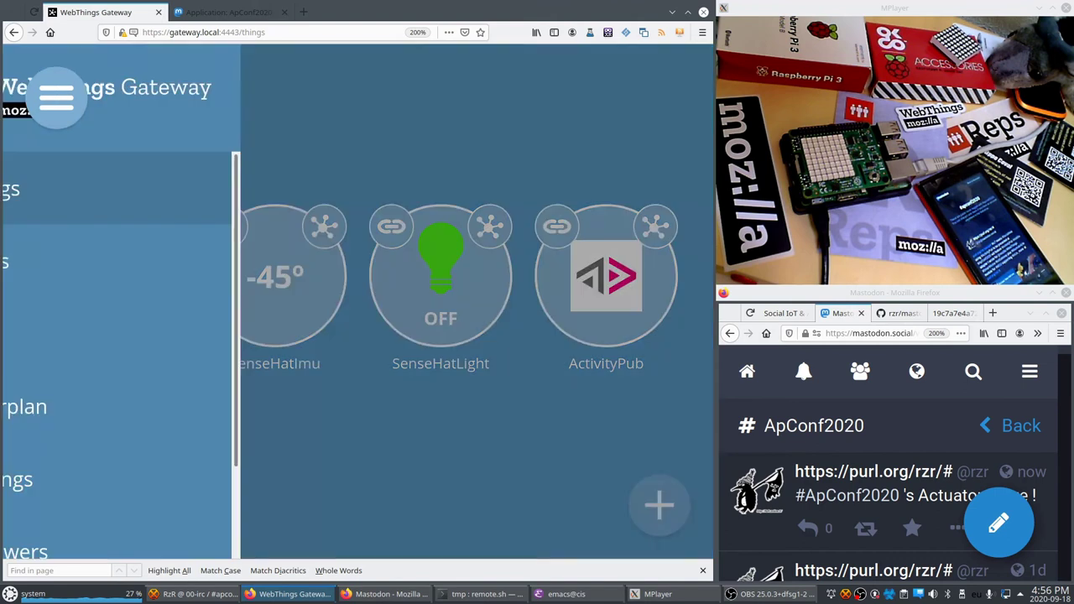
{"action": "scroll", "coordinate": [86, 400], "scroll_direction": "down", "scroll_amount": 1}
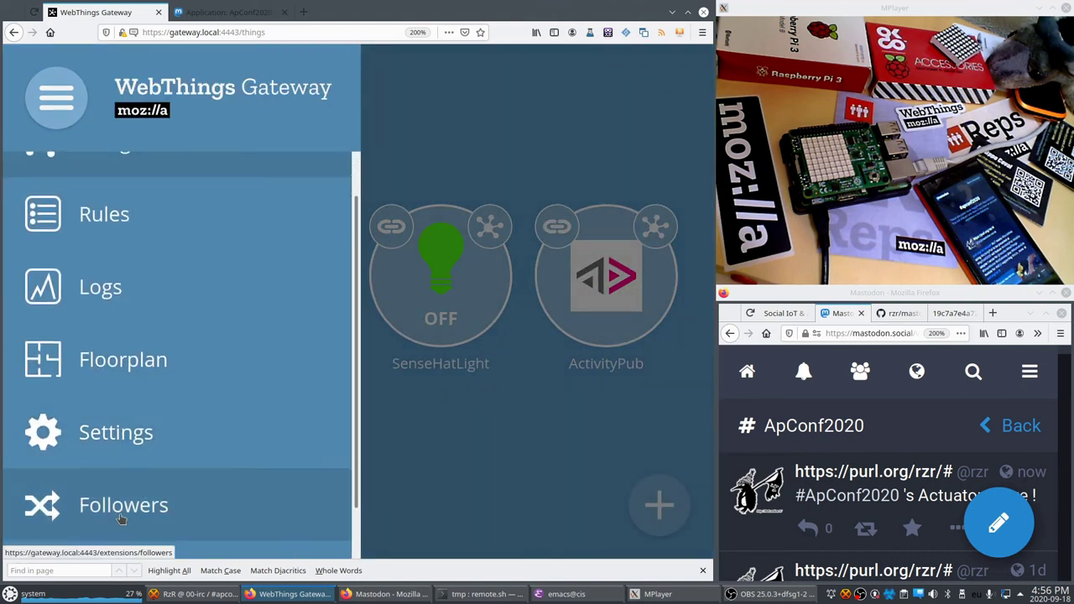
{"action": "left_click", "coordinate": [115, 510]}
{"action": "left_click", "coordinate": [660, 505]}
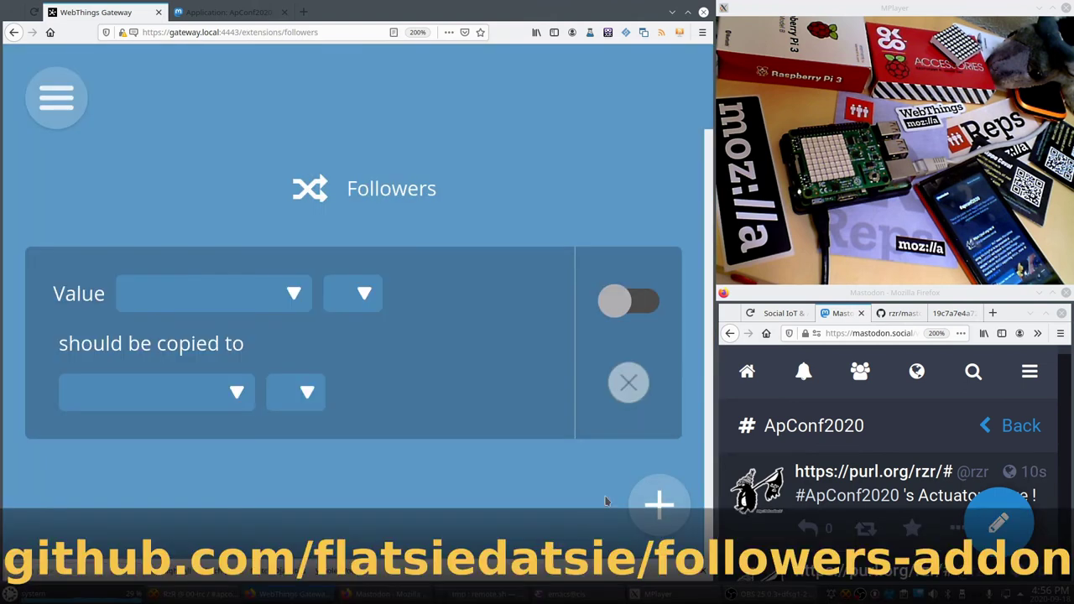
{"action": "left_click", "coordinate": [203, 306]}
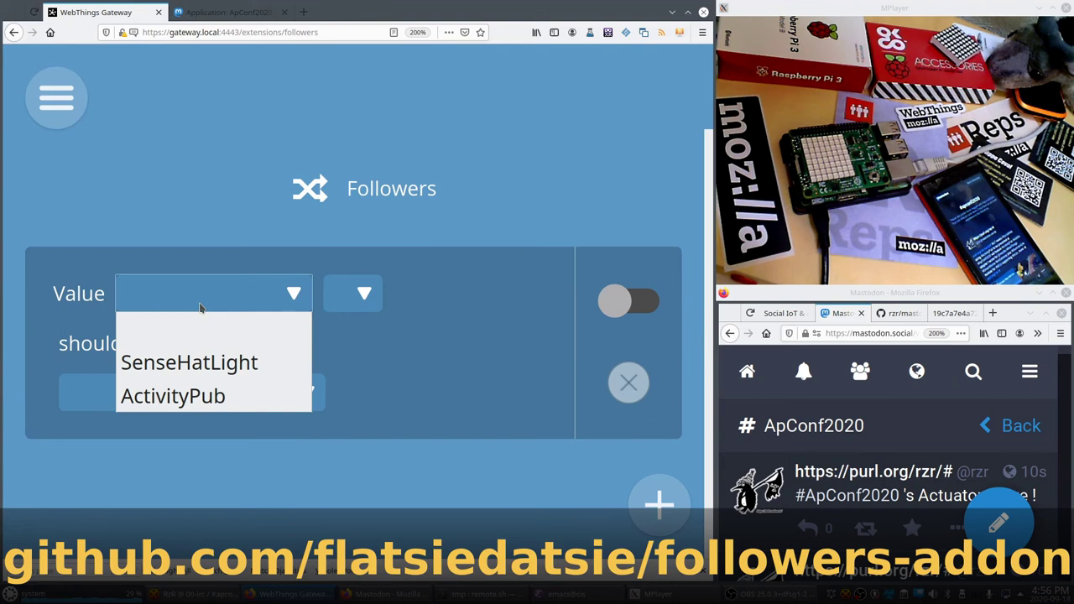
{"action": "left_click", "coordinate": [198, 392]}
{"action": "left_click", "coordinate": [149, 393]}
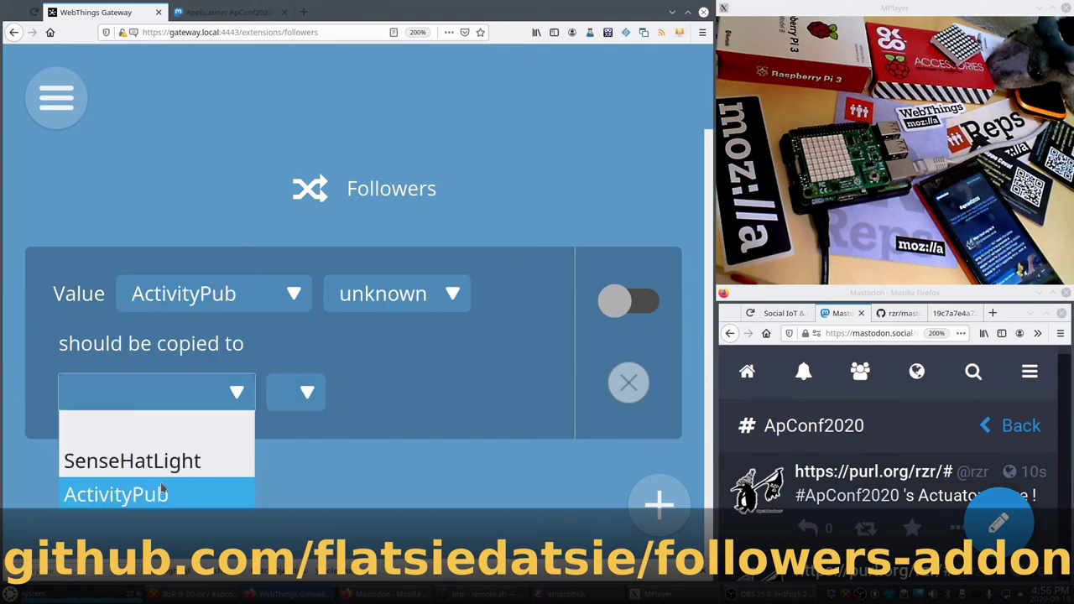
{"action": "left_click", "coordinate": [134, 461]}
{"action": "left_click", "coordinate": [298, 406]}
{"action": "left_click", "coordinate": [333, 460]}
{"action": "left_click", "coordinate": [616, 304]}
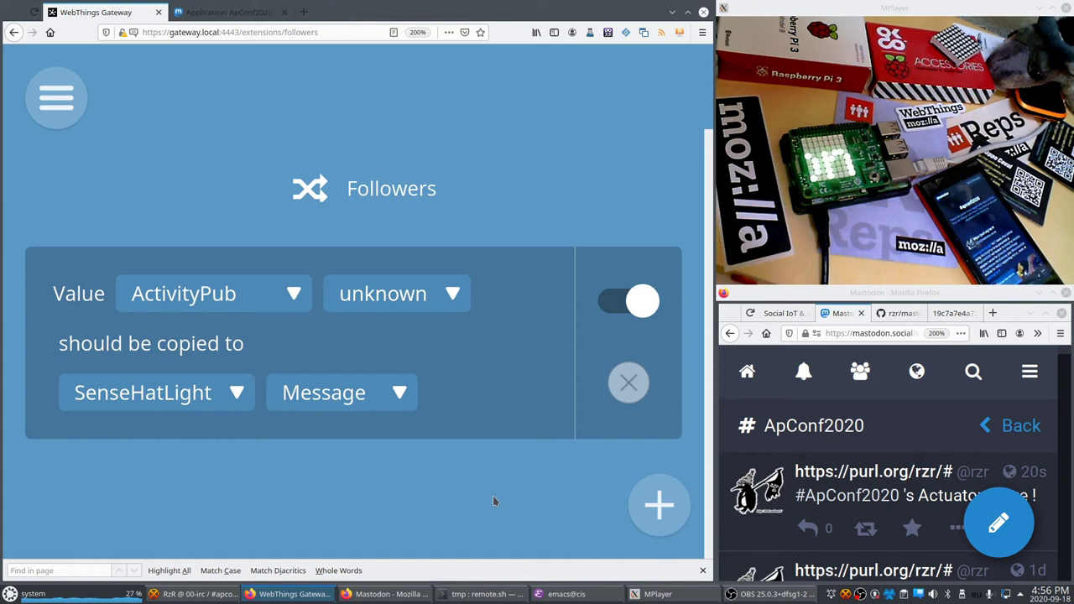
Return to the Things dashboard via the navigation menu.
{"action": "left_click", "coordinate": [56, 104]}
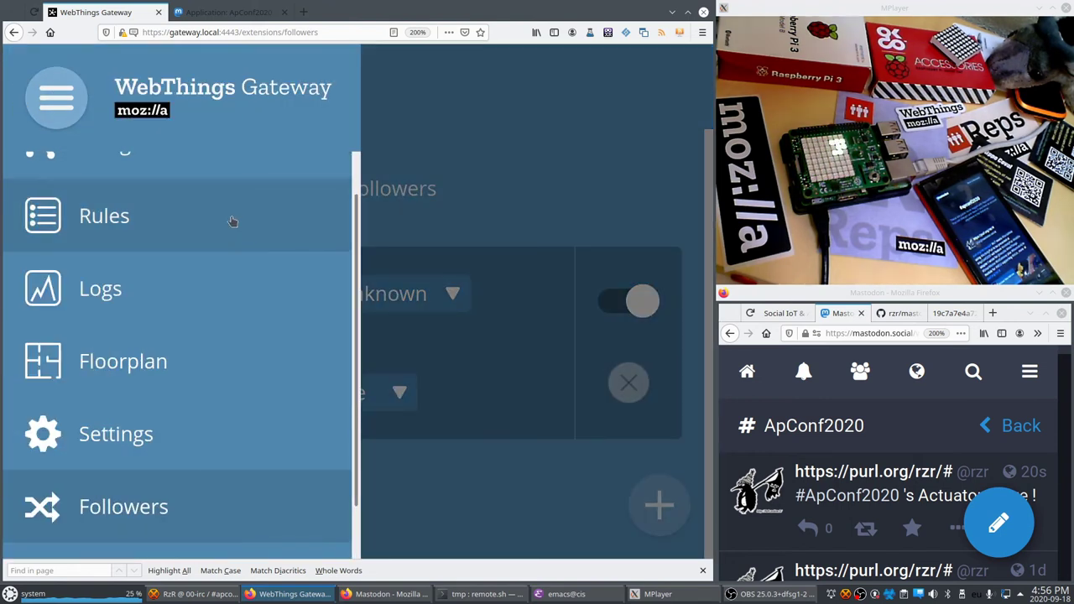
{"action": "scroll", "coordinate": [176, 208], "scroll_direction": "up", "scroll_amount": 1}
{"action": "left_click", "coordinate": [176, 207]}
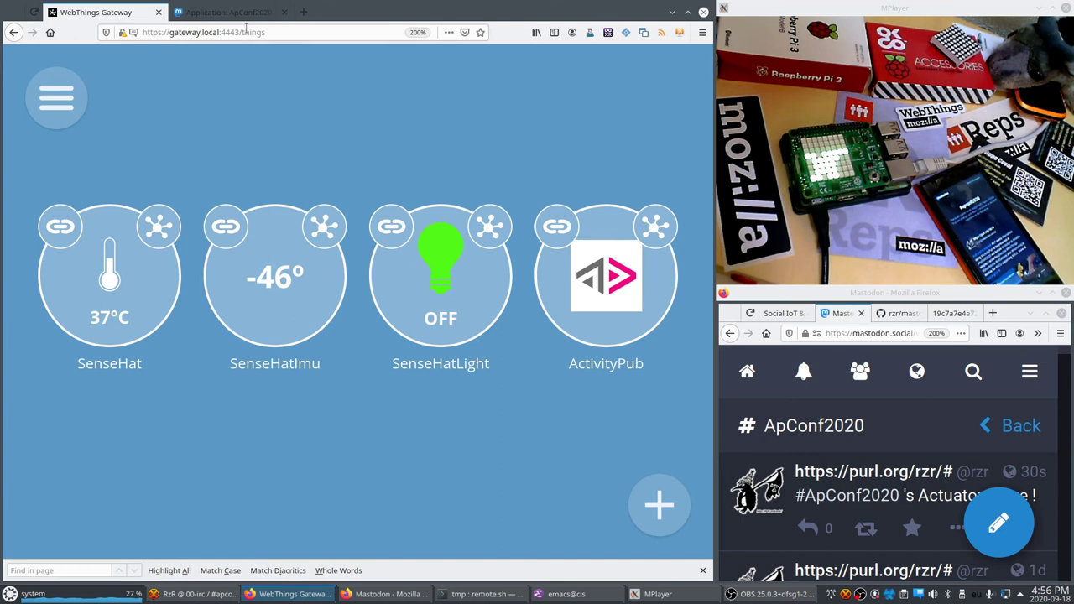
Open the mastodon-lite client from its GitHub project page link.
{"action": "left_click", "coordinate": [897, 314]}
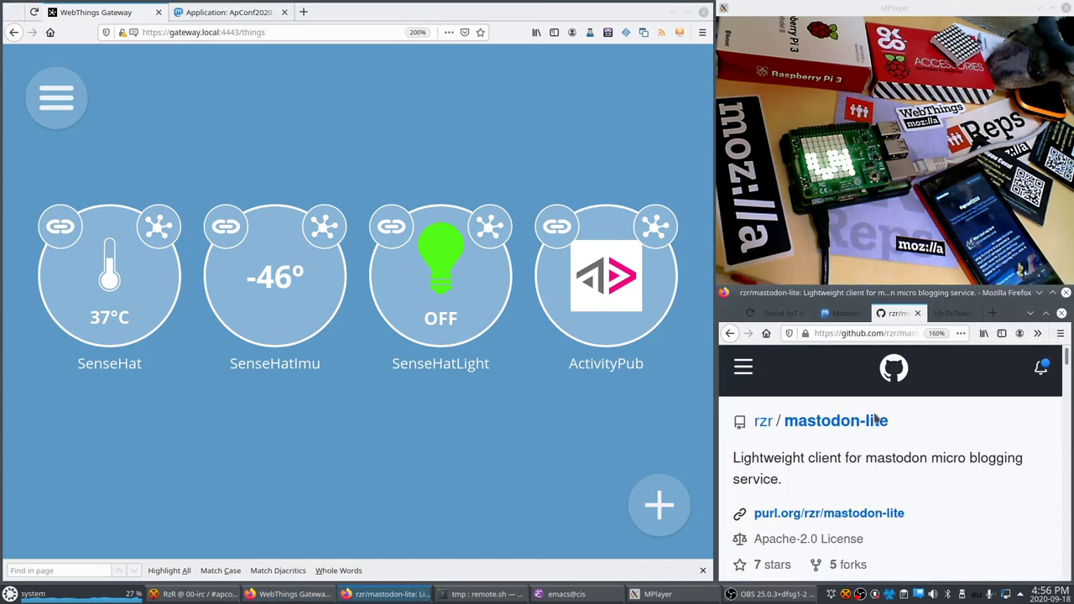
{"action": "scroll", "coordinate": [839, 420], "scroll_direction": "down", "scroll_amount": 2}
{"action": "scroll", "coordinate": [814, 445], "scroll_direction": "up", "scroll_amount": 1}
{"action": "left_click", "coordinate": [824, 464]}
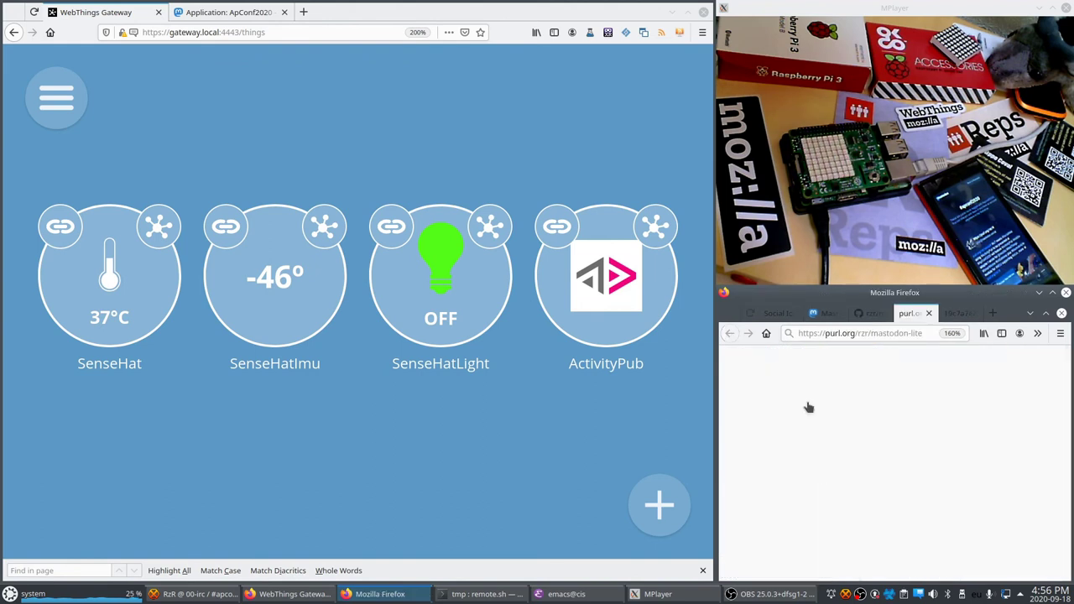
Post the reply "It's also a #sensor !" to the #ApConf2020 Actuator toot.
{"action": "scroll", "coordinate": [839, 537], "scroll_direction": "down", "scroll_amount": 3}
{"action": "left_click", "coordinate": [801, 554]}
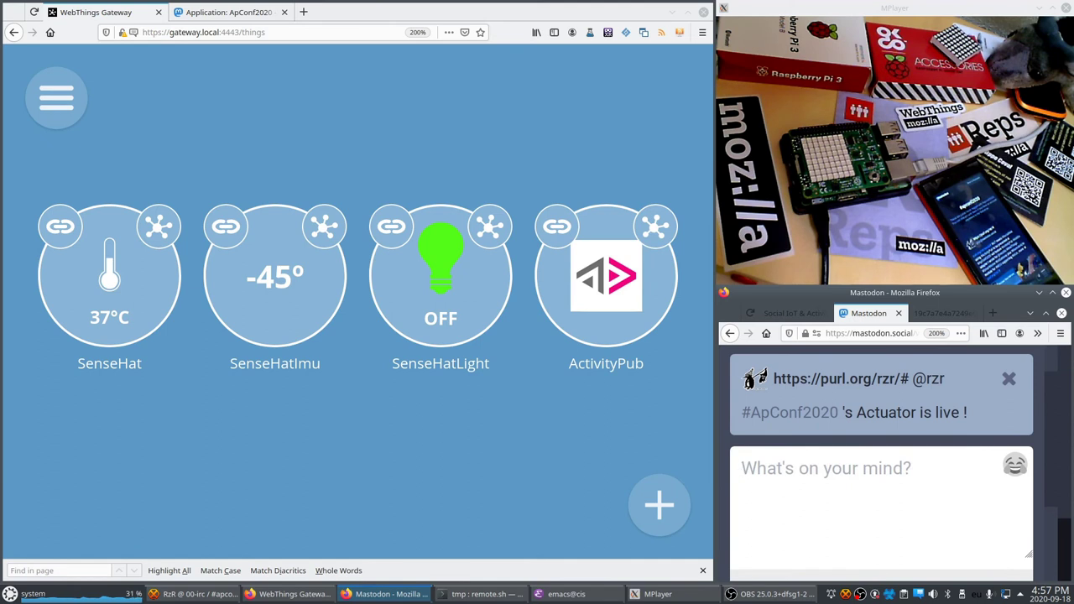
{"action": "type", "text": "It's also a #sens"}
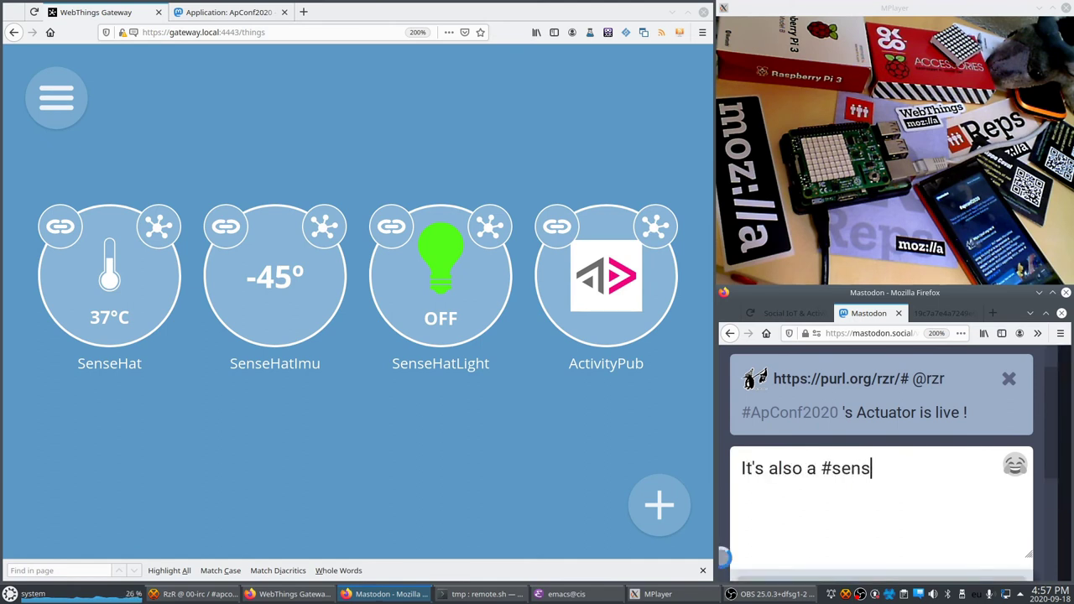
{"action": "type", "text": "or !"}
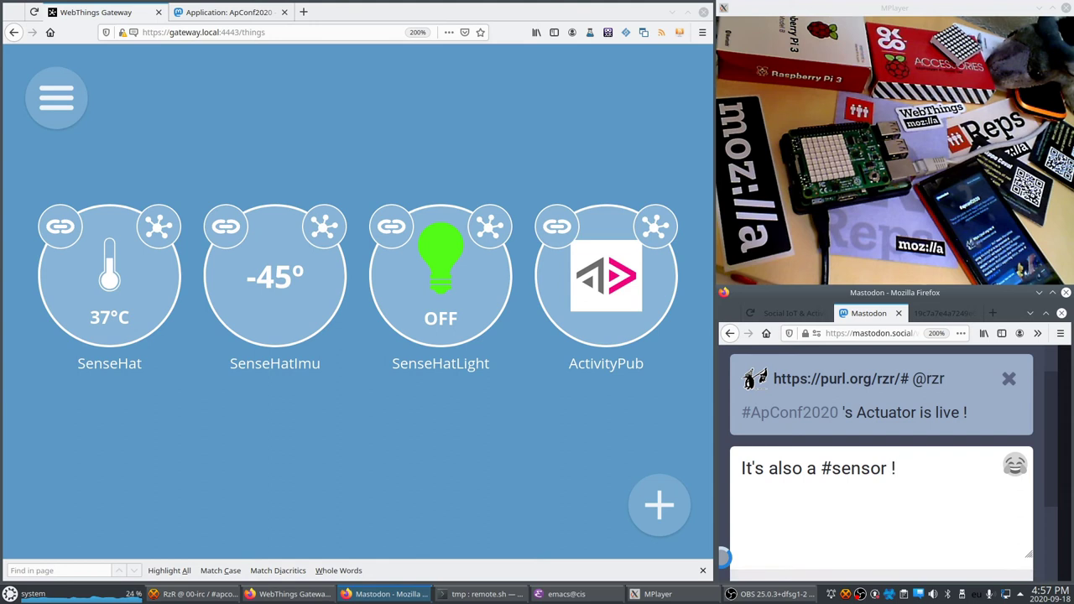
{"action": "scroll", "coordinate": [781, 521], "scroll_direction": "down", "scroll_amount": 3}
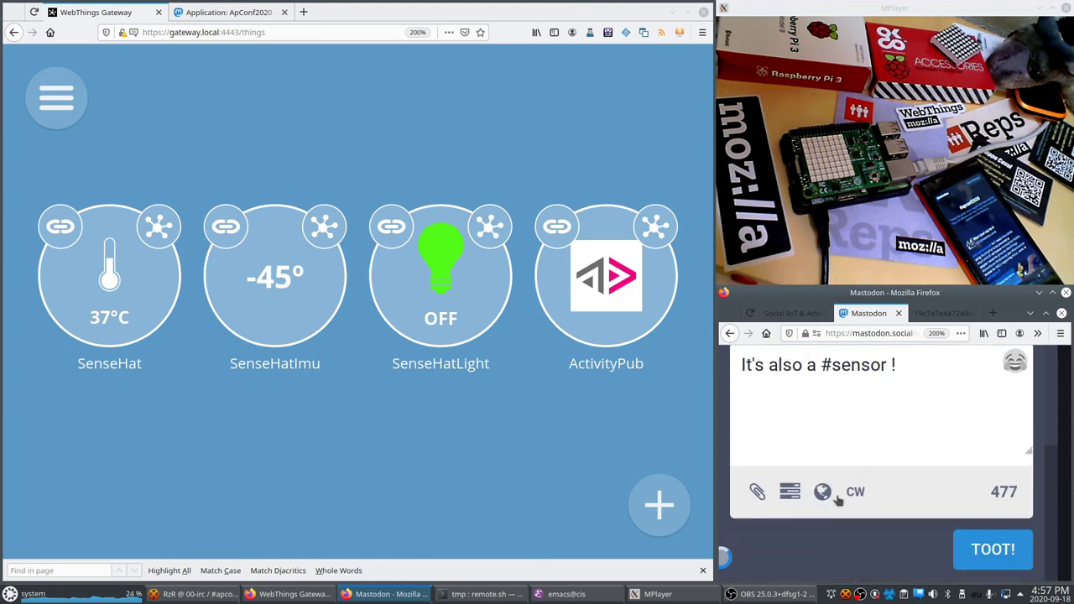
{"action": "left_click", "coordinate": [994, 550]}
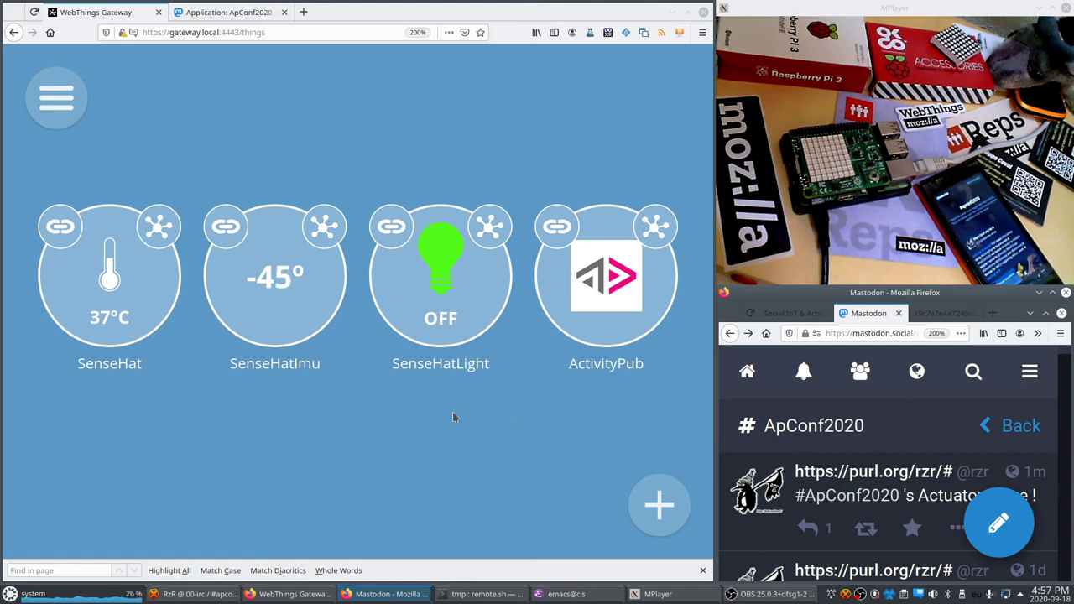
Open the ActivityPub thing's page to see the reply, then show the ActivityPub Conference 2020 banner.
{"action": "left_click", "coordinate": [653, 239]}
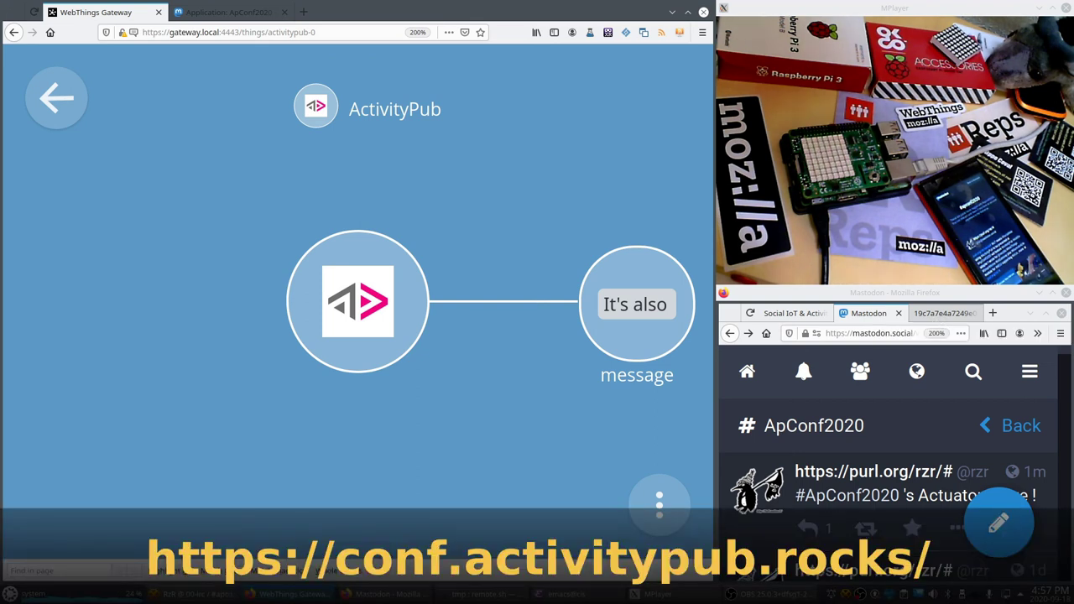
{"action": "left_click", "coordinate": [941, 314]}
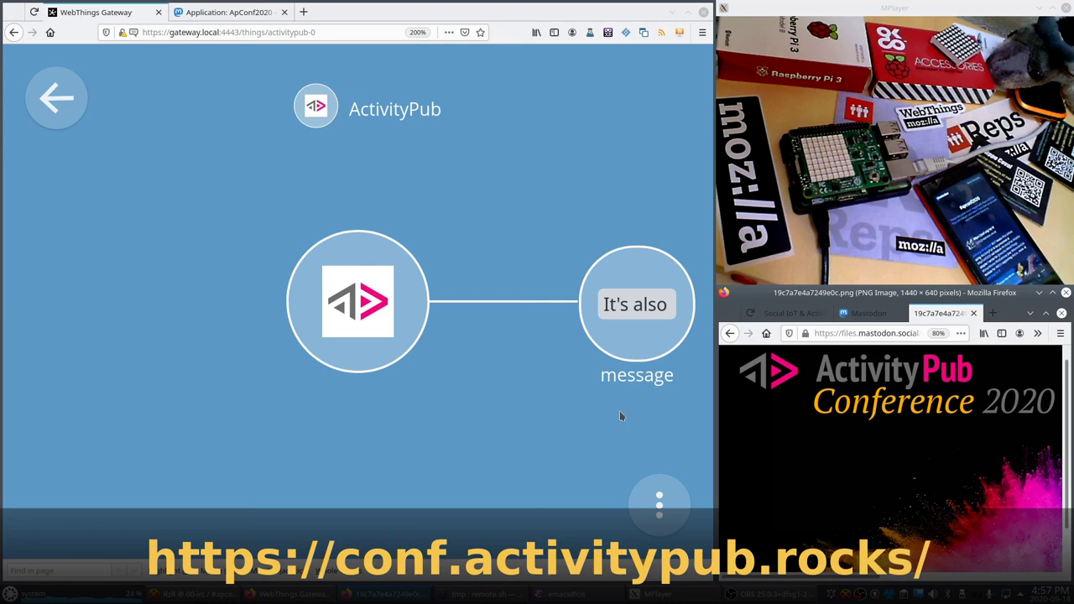